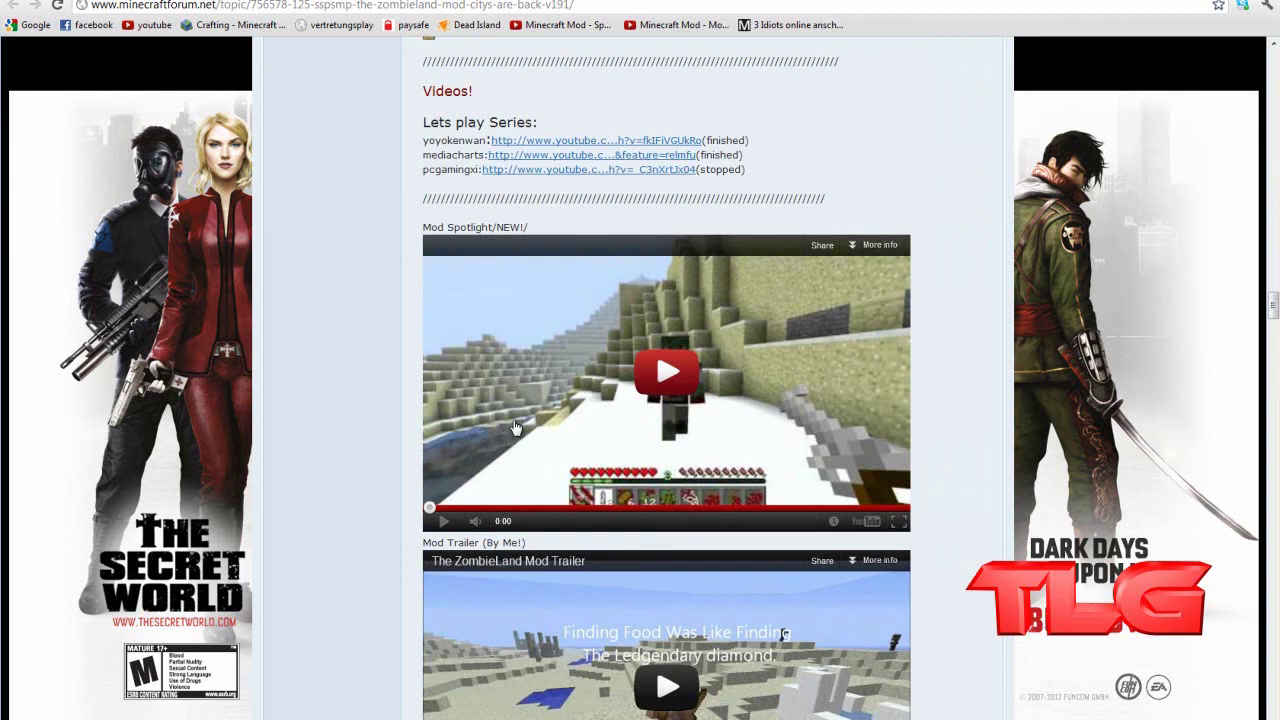
- Open the MediaFire download page for the ZombieLand 1.2 v.1.9.1 client from the forum post's Downloads section
scroll(517, 421, "down", 7)
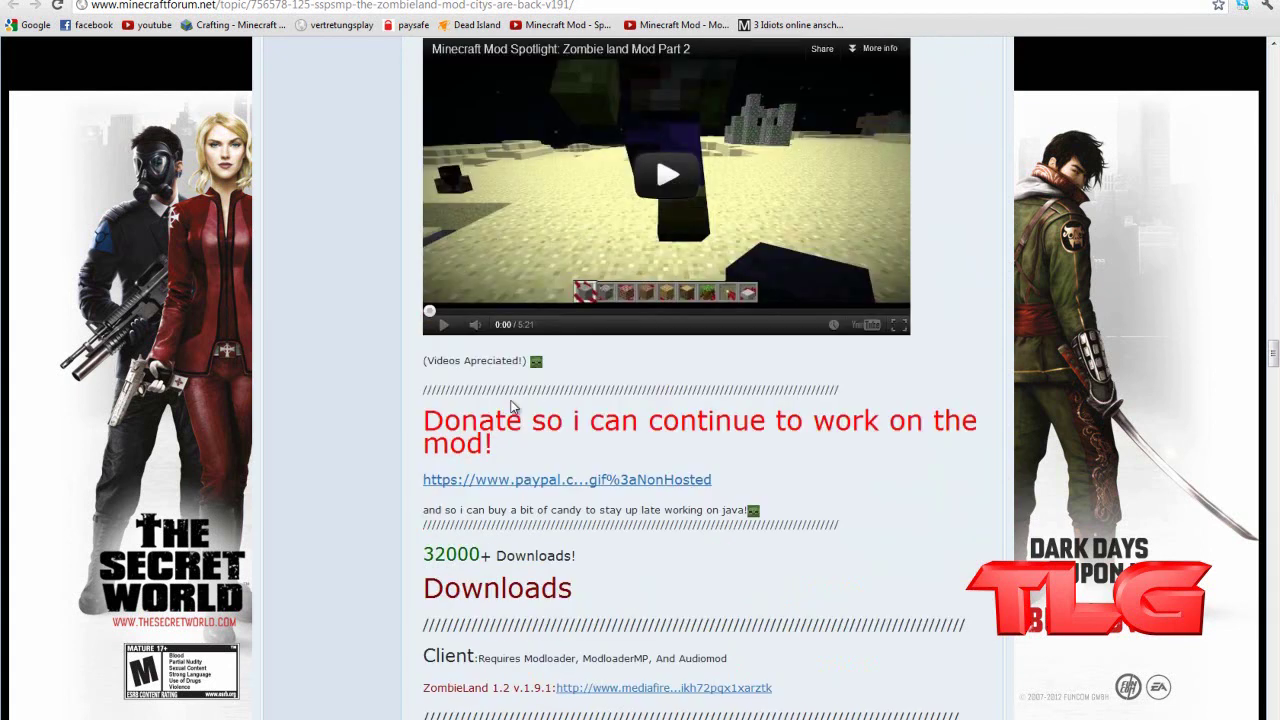
scroll(511, 406, "down", 1)
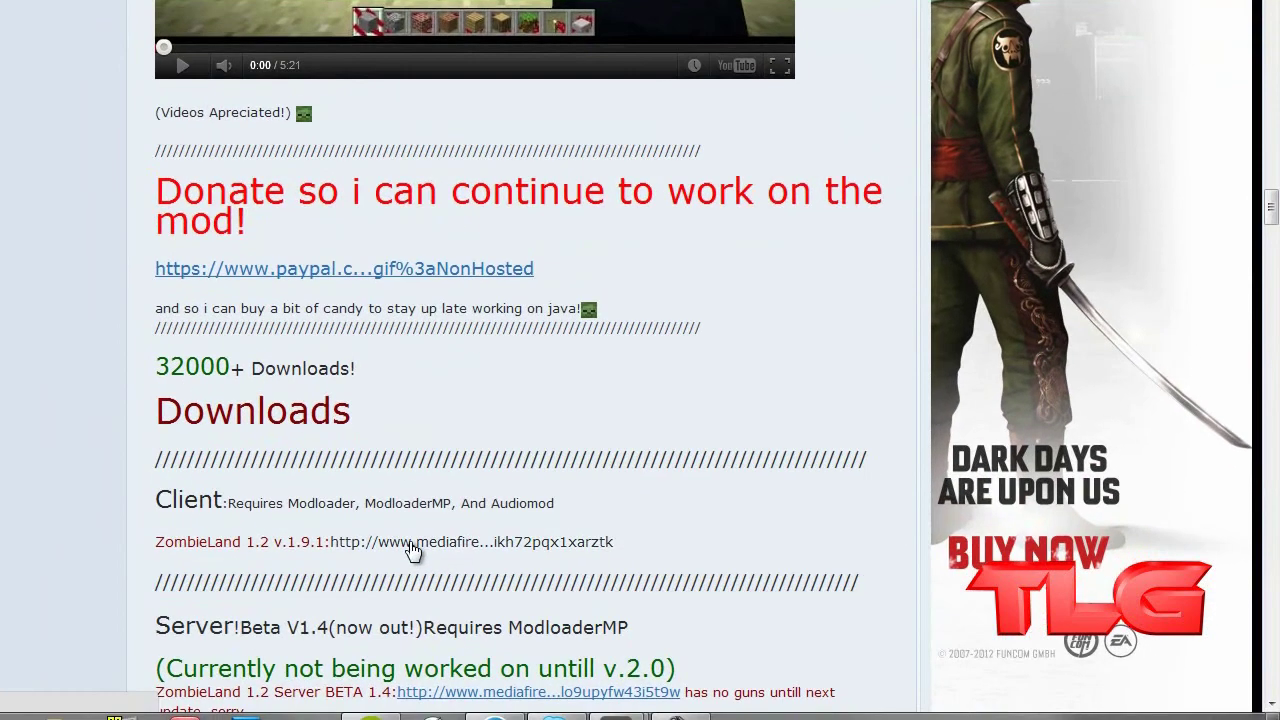
left_click(414, 546)
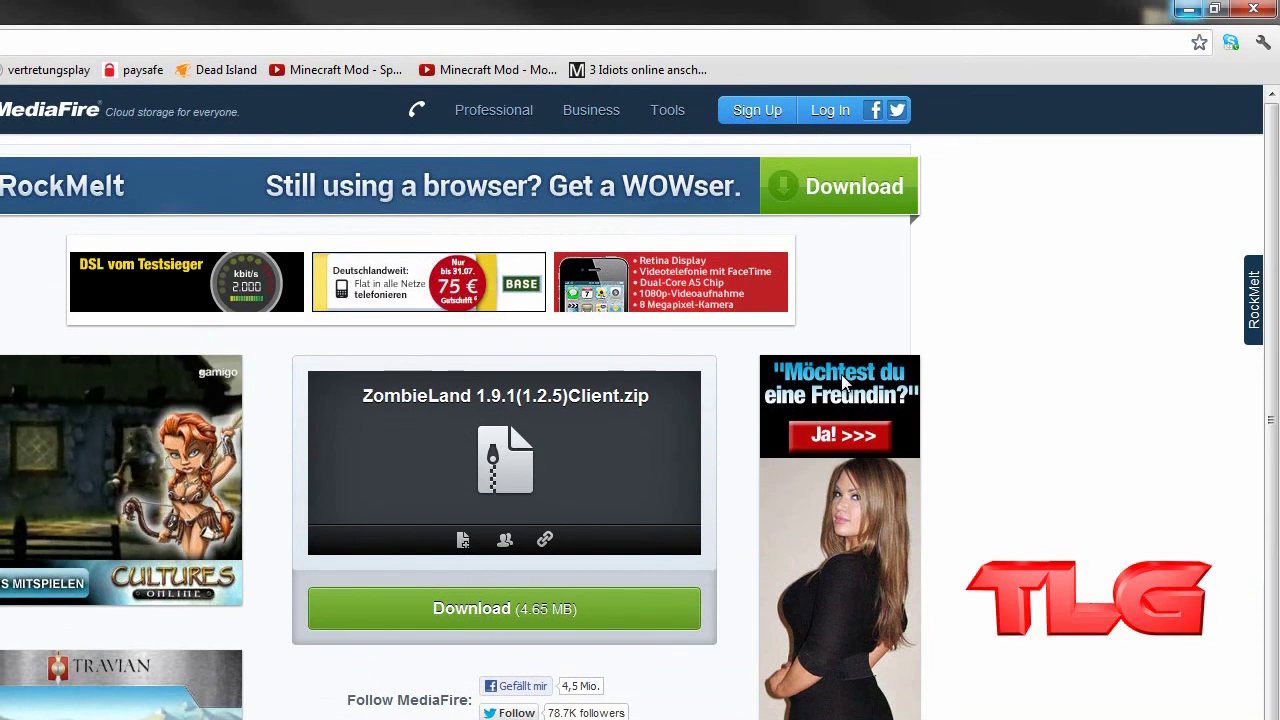
- Minimize the browser and reposition the ZombieLand 1.9.1(1.2.5)Client archive on the desktop
left_click(1188, 9)
left_click_drag(1140, 30, 700, 235)
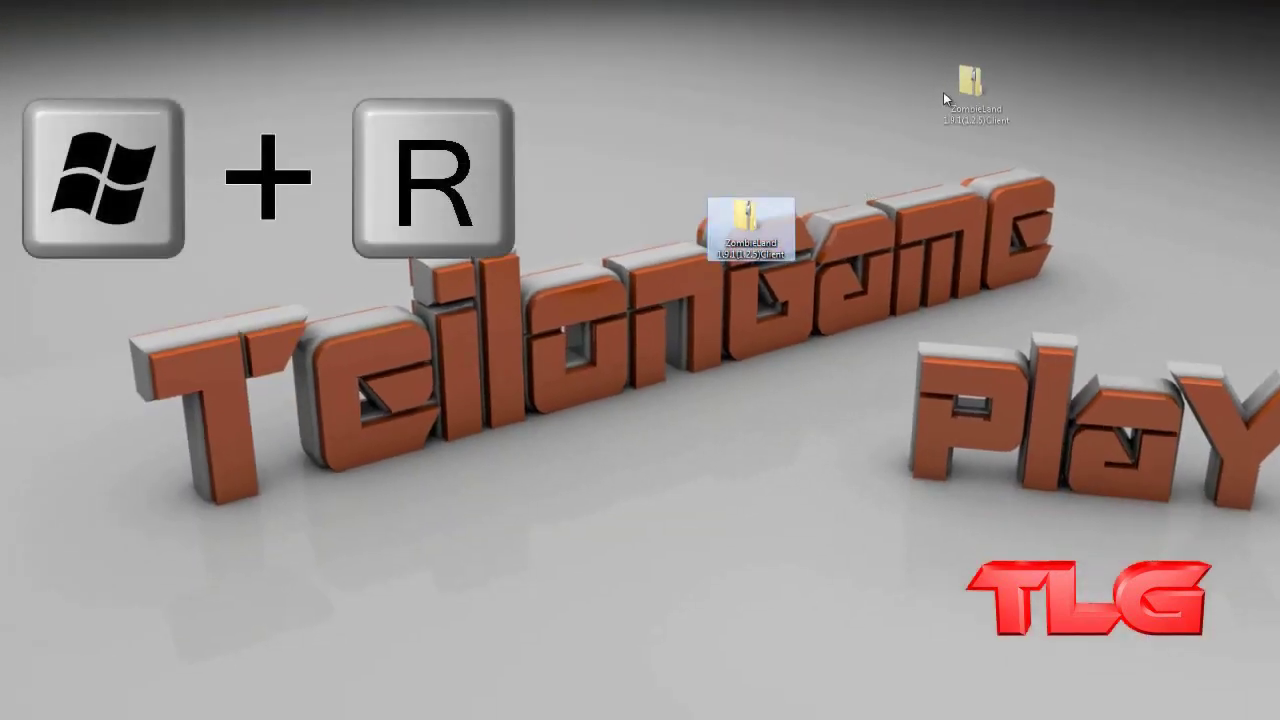
left_click(855, 210)
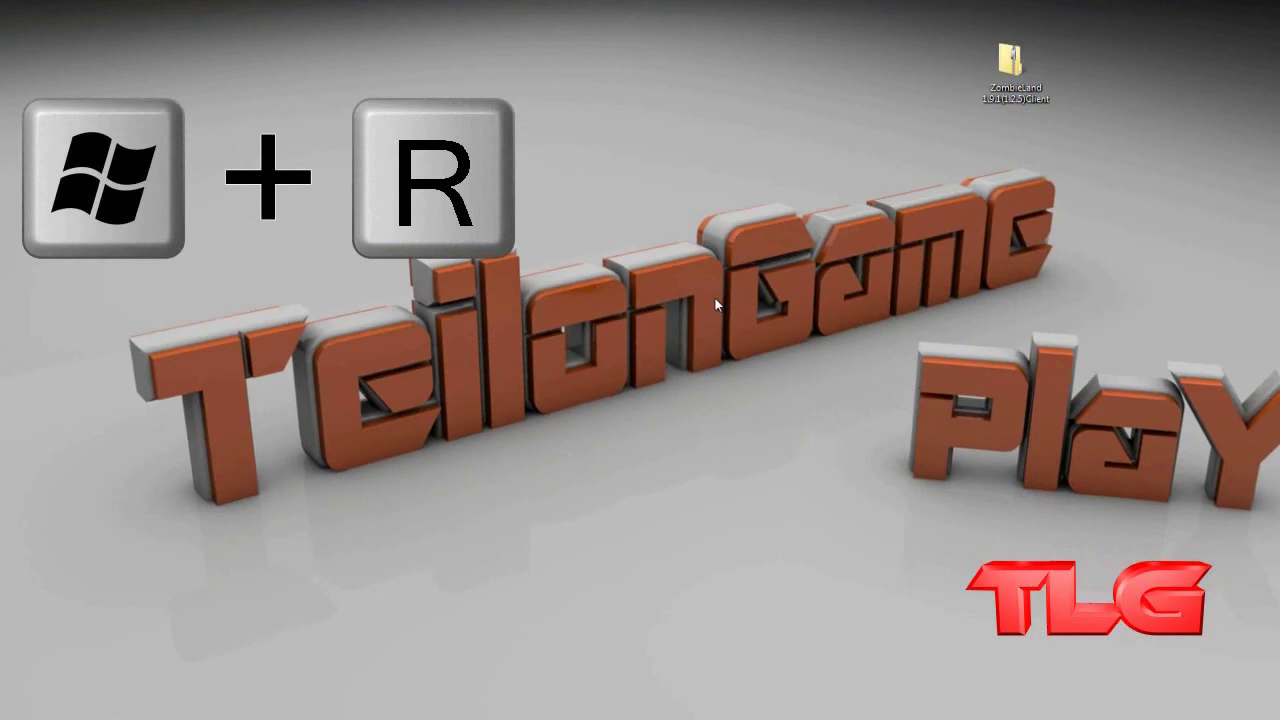
- Open the Roaming folder by running %appdata% and reposition its window
key("super+r")
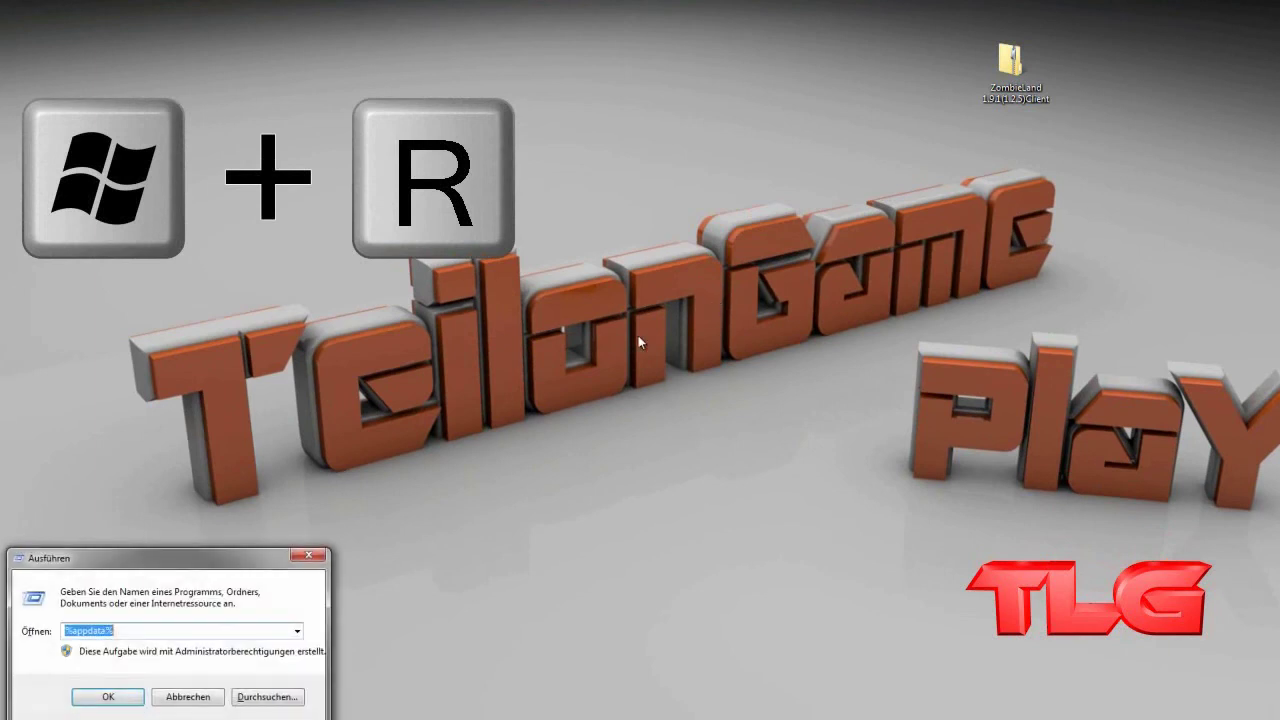
left_click(125, 632)
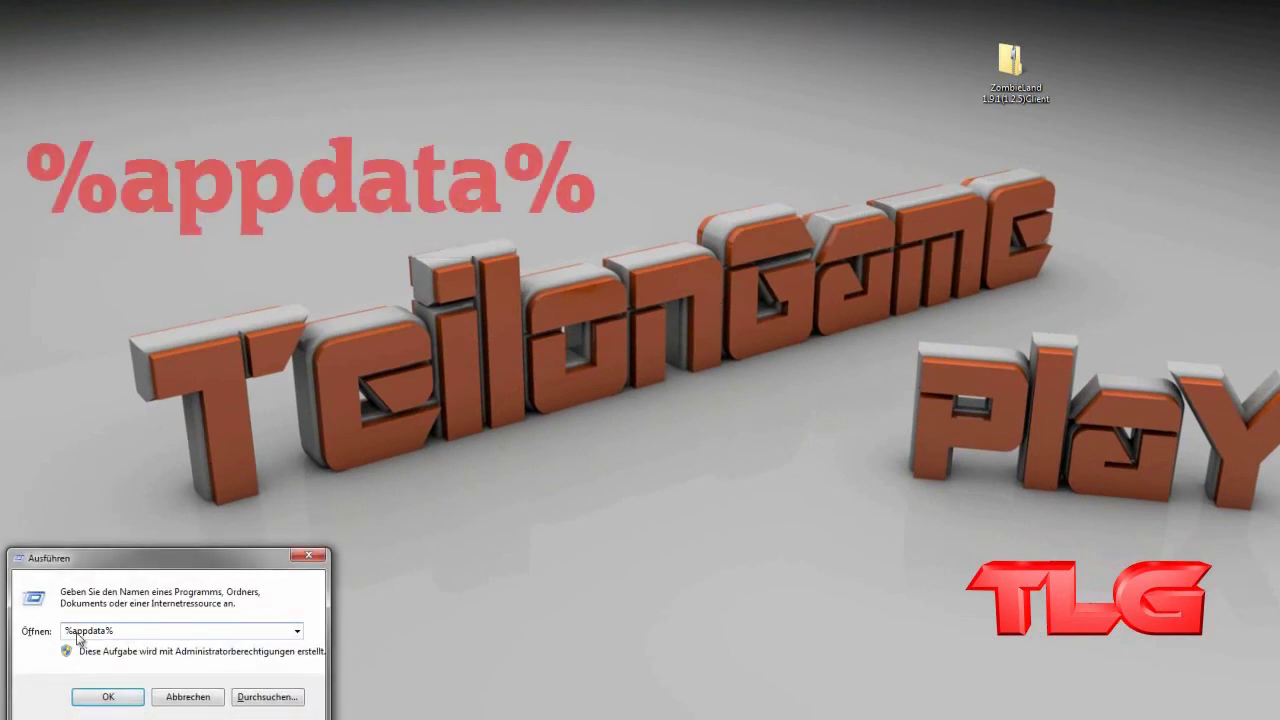
left_click(108, 697)
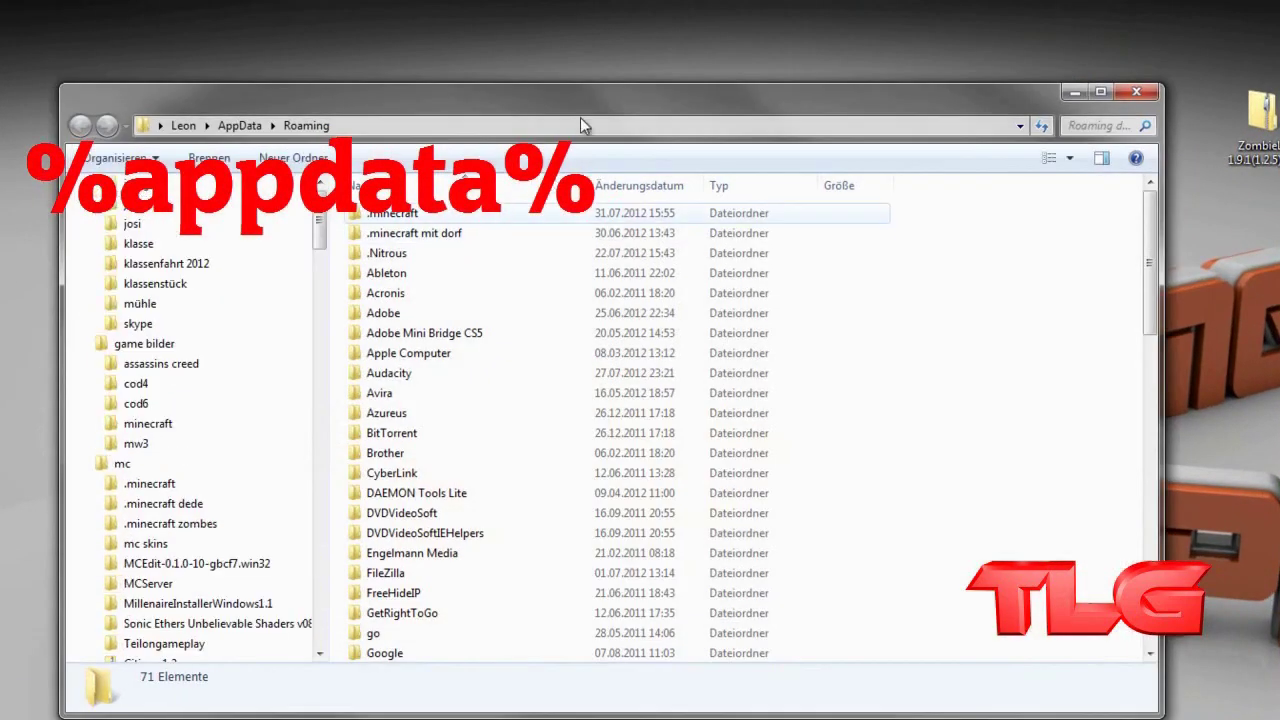
left_click_drag(585, 99, 588, 83)
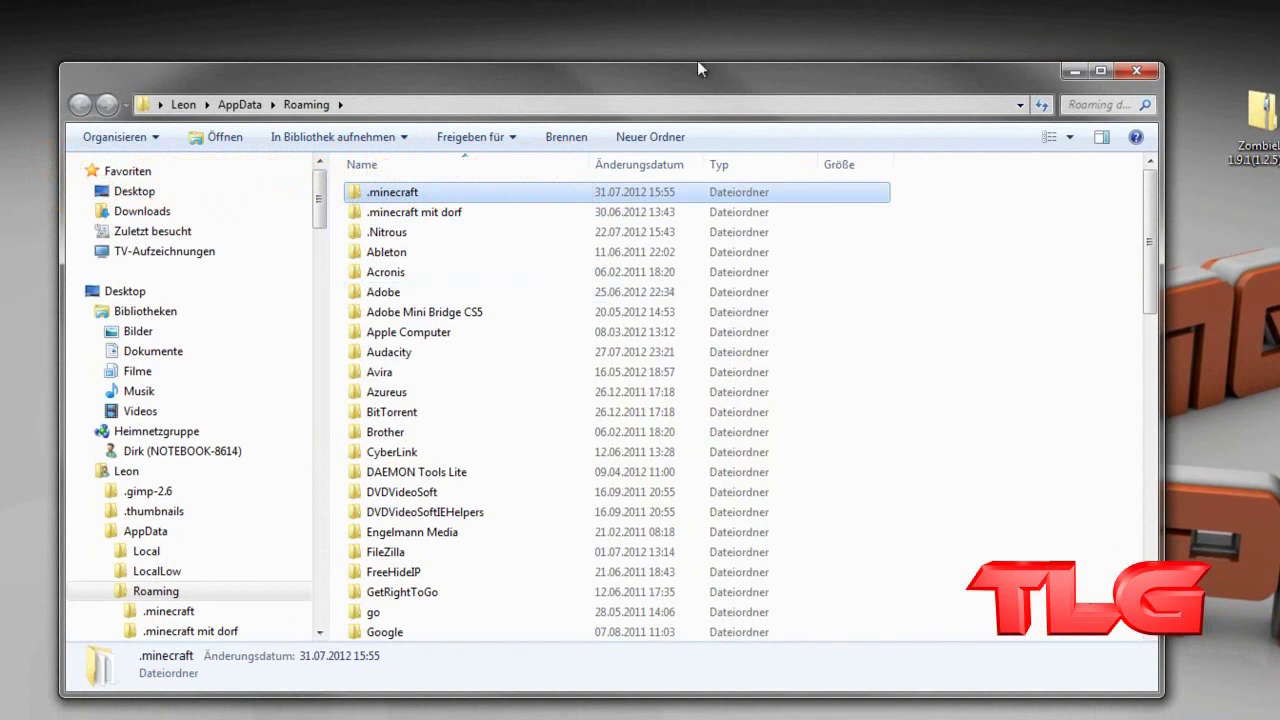
left_click_drag(693, 70, 684, 65)
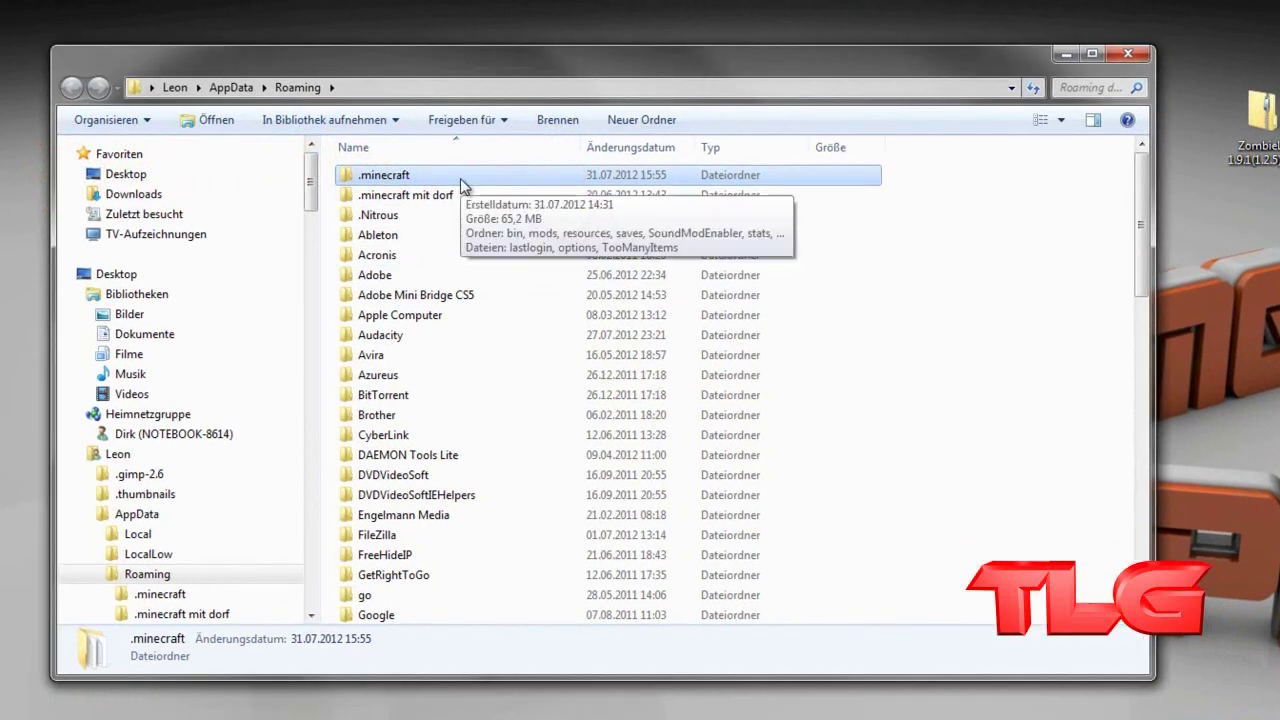
- Copy the .minecraft folder from Roaming and paste it onto the desktop as a backup
key("ctrl+c")
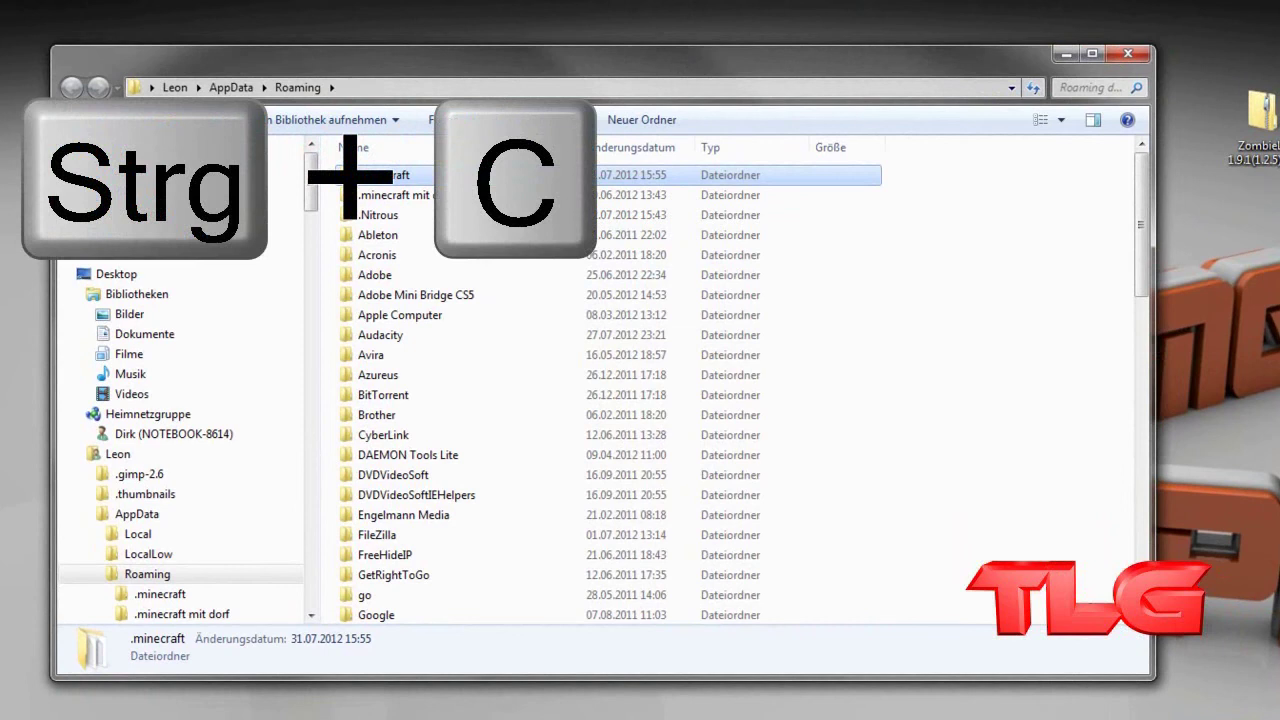
right_click(462, 178)
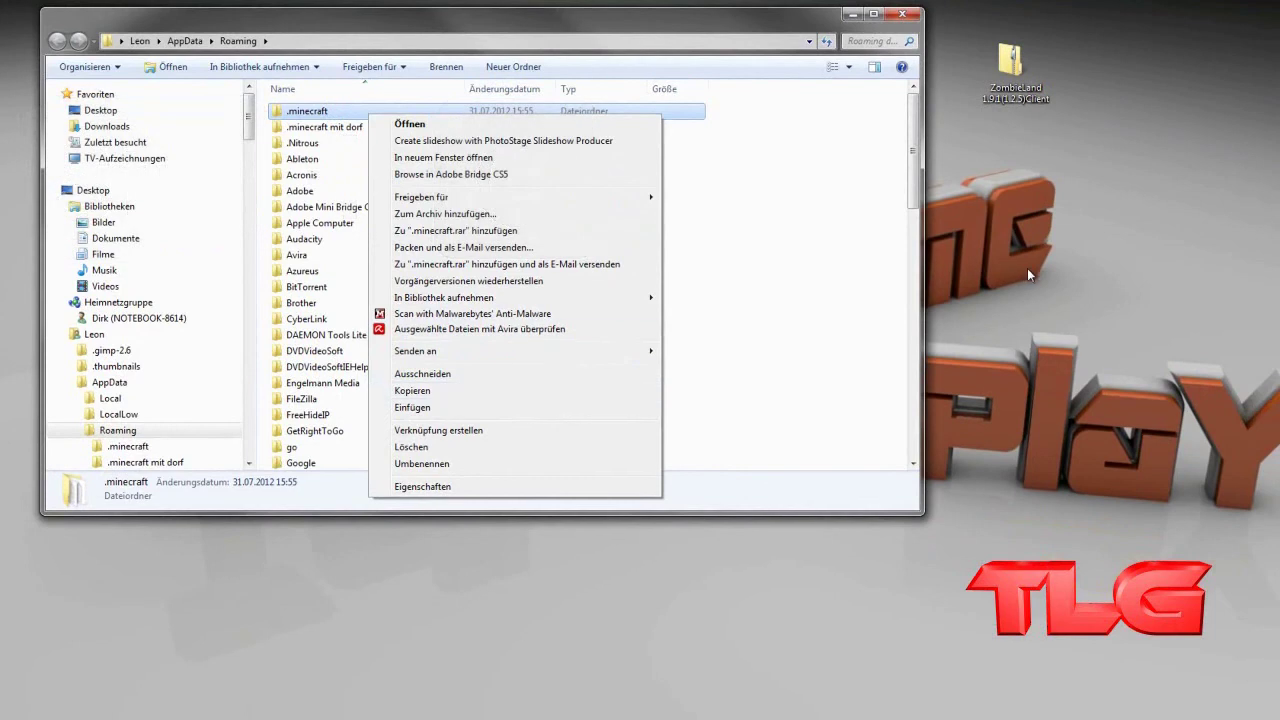
left_click(1111, 304)
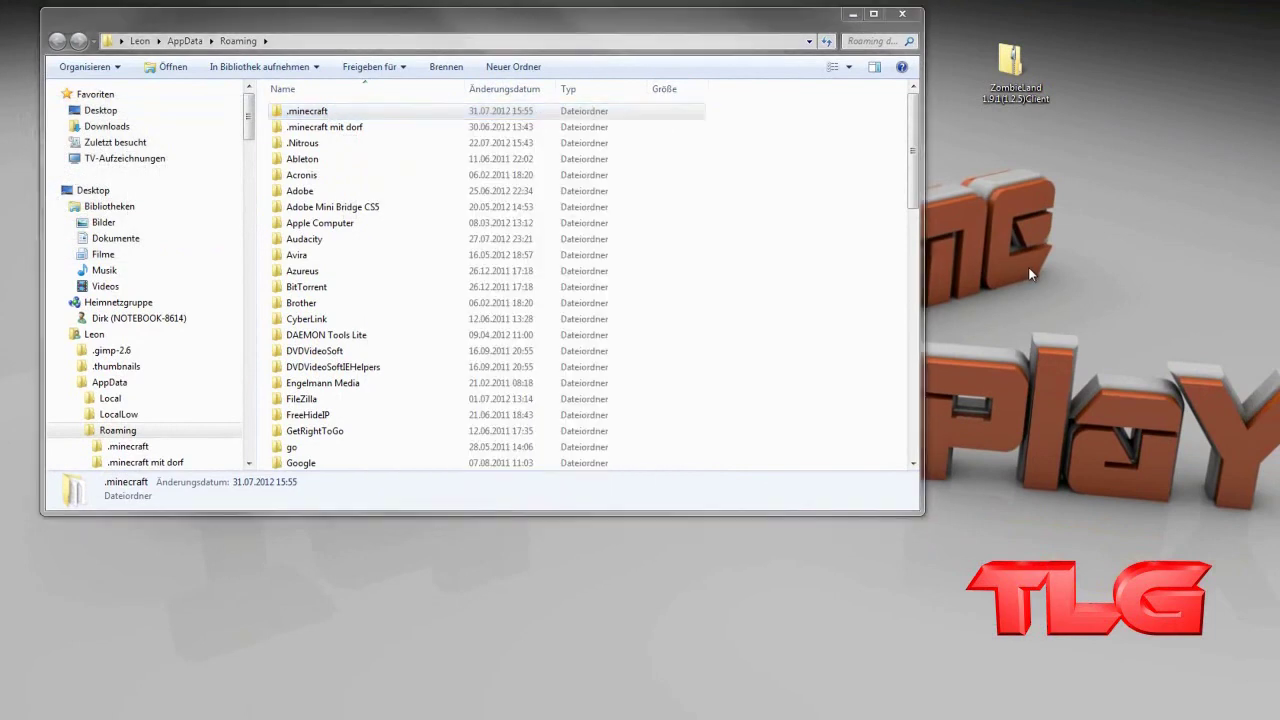
left_click(852, 13)
key("ctrl+v")
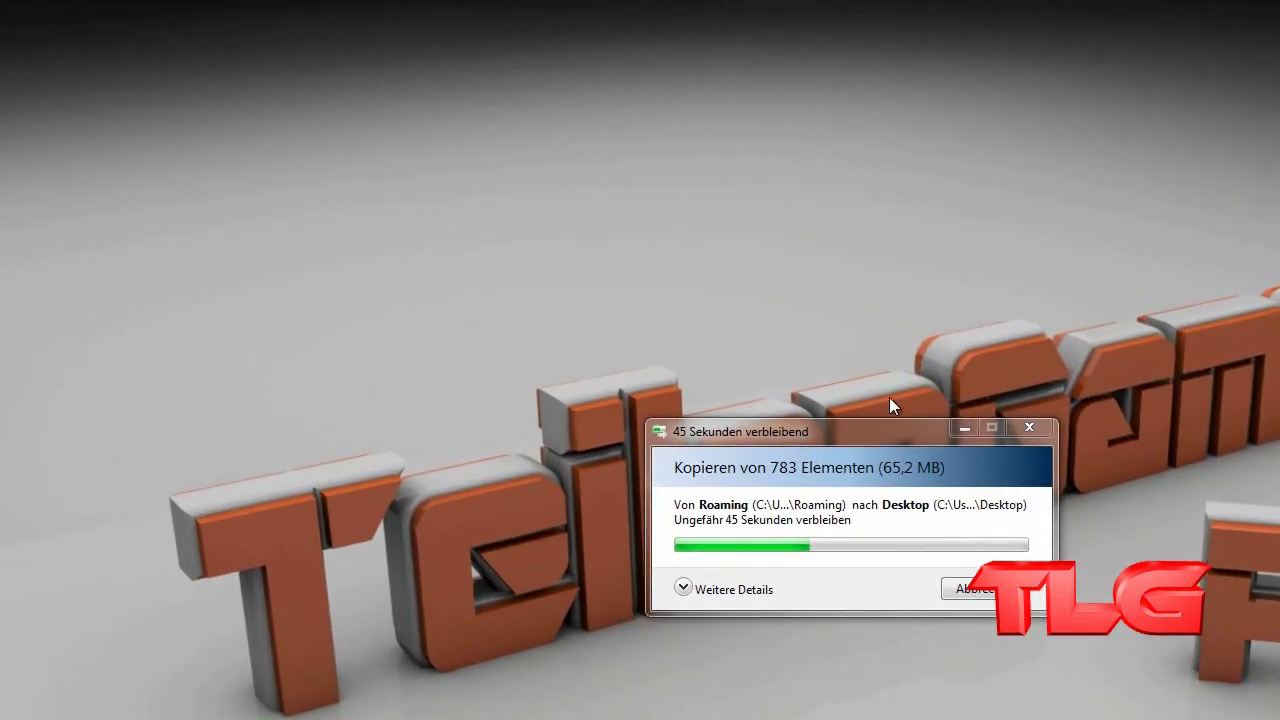
- Move the copy progress window aside and reposition the copied .minecraft folder on the desktop
left_click_drag(850, 428, 932, 103)
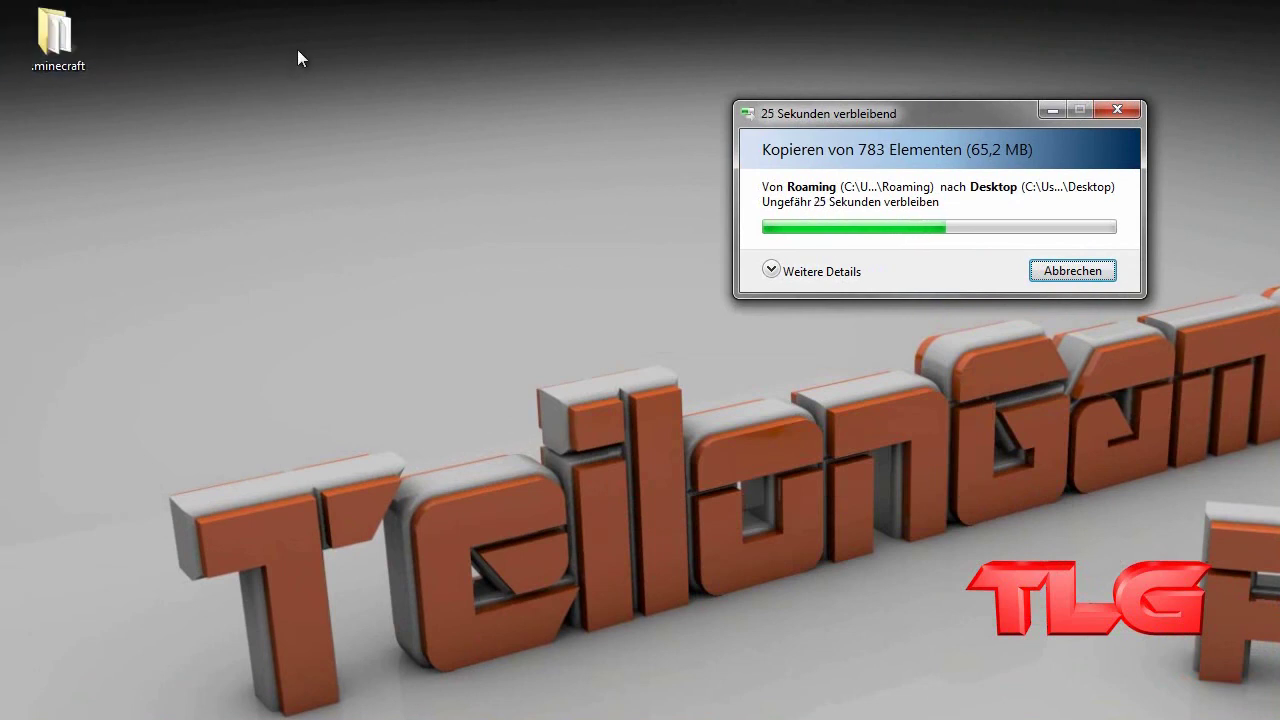
left_click_drag(47, 48, 247, 128)
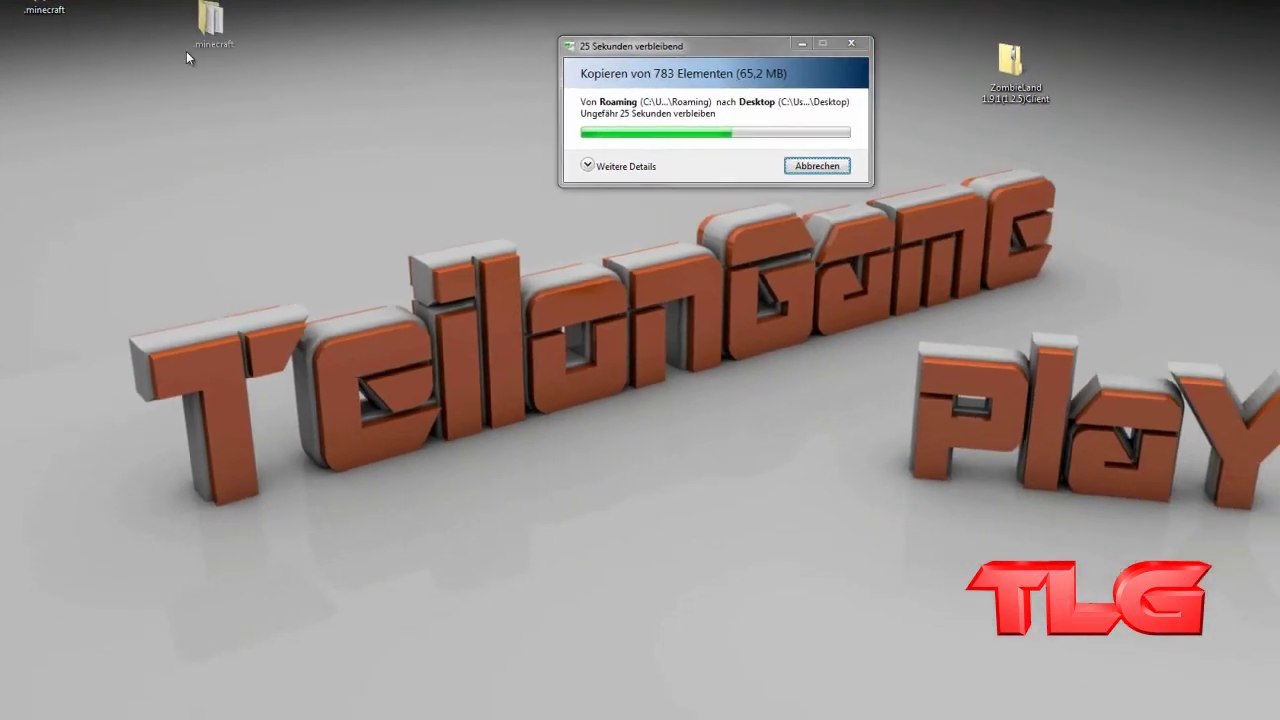
left_click_drag(186, 58, 177, 75)
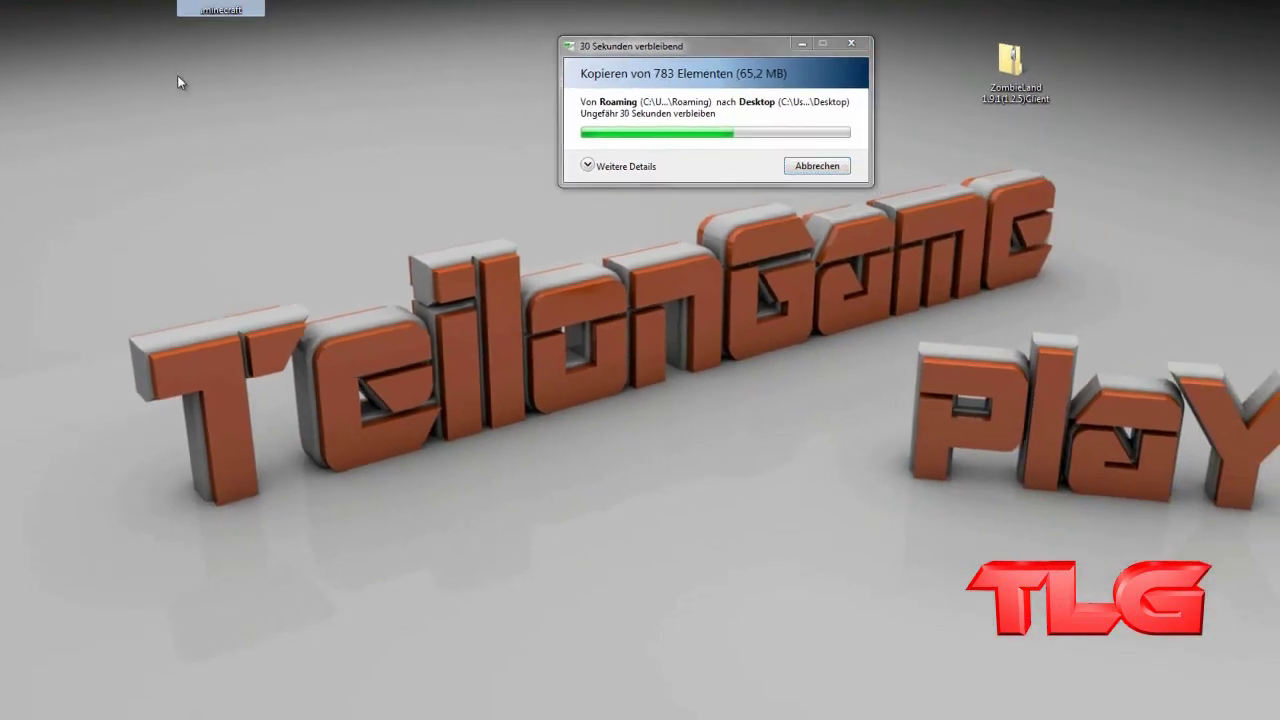
left_click_drag(700, 42, 694, 24)
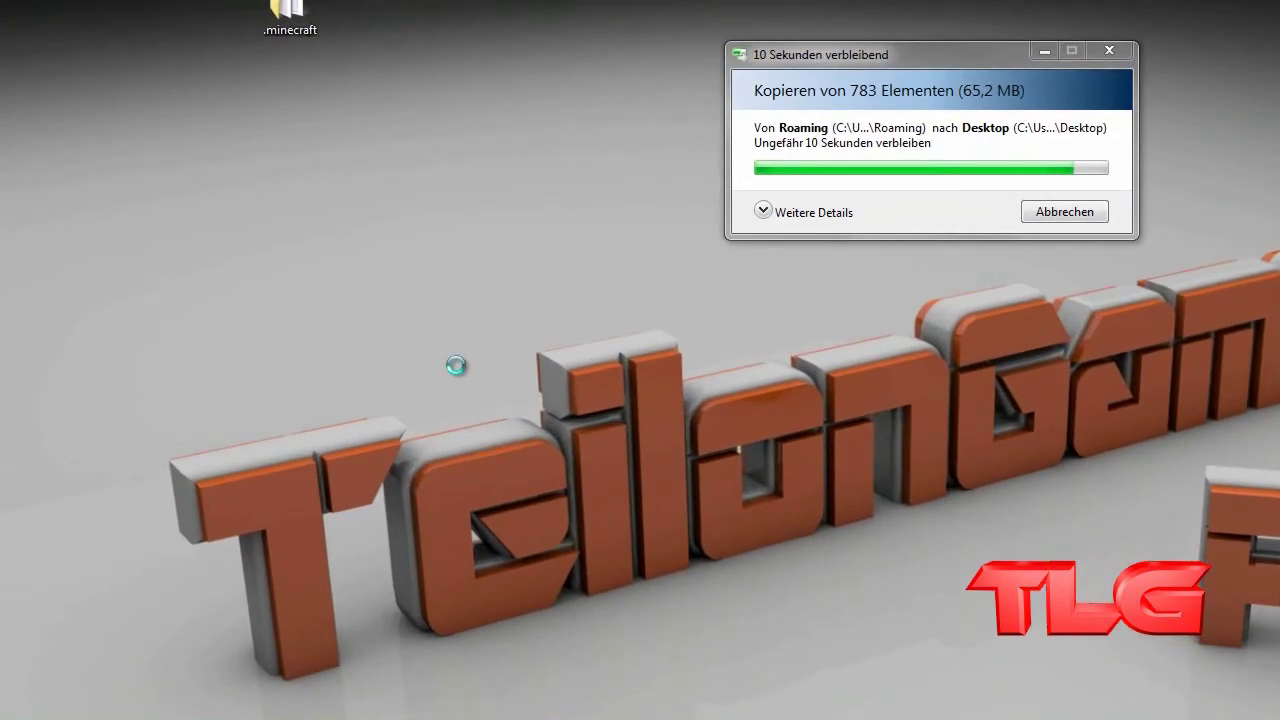
- Return to the Roaming folder and delete its original .minecraft folder to the recycle bin
key("alt+Tab")
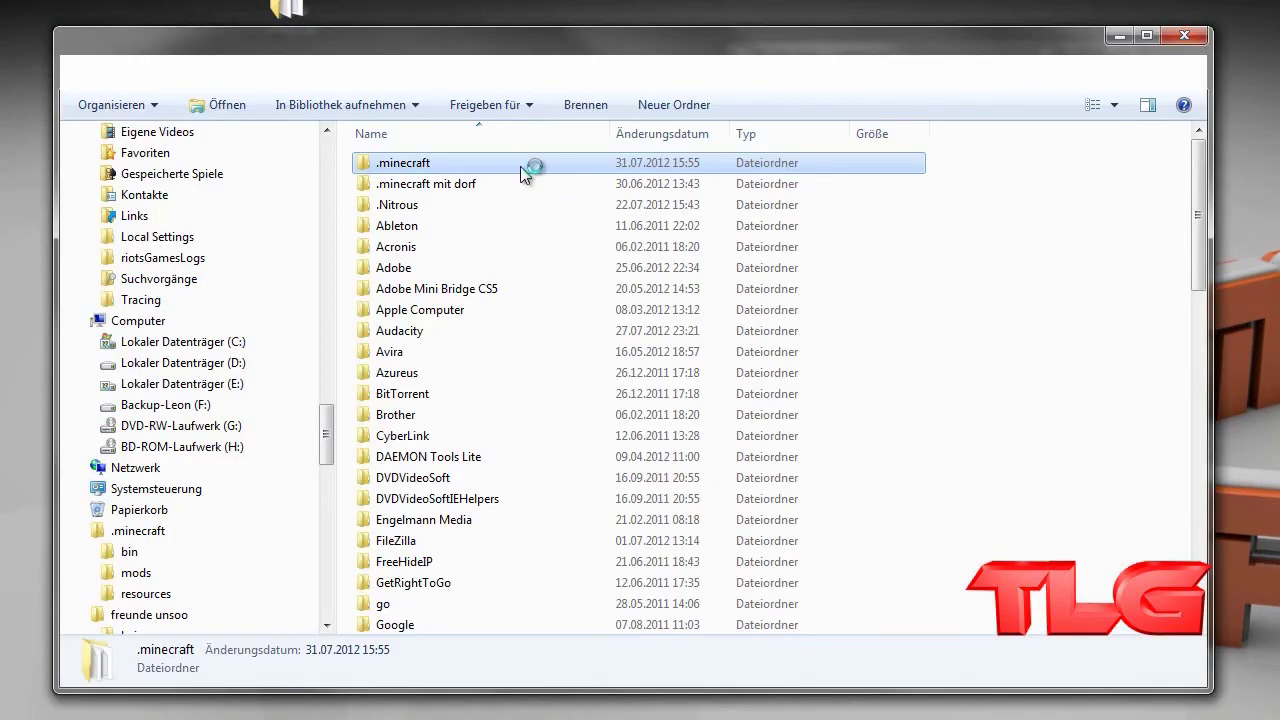
key("F2")
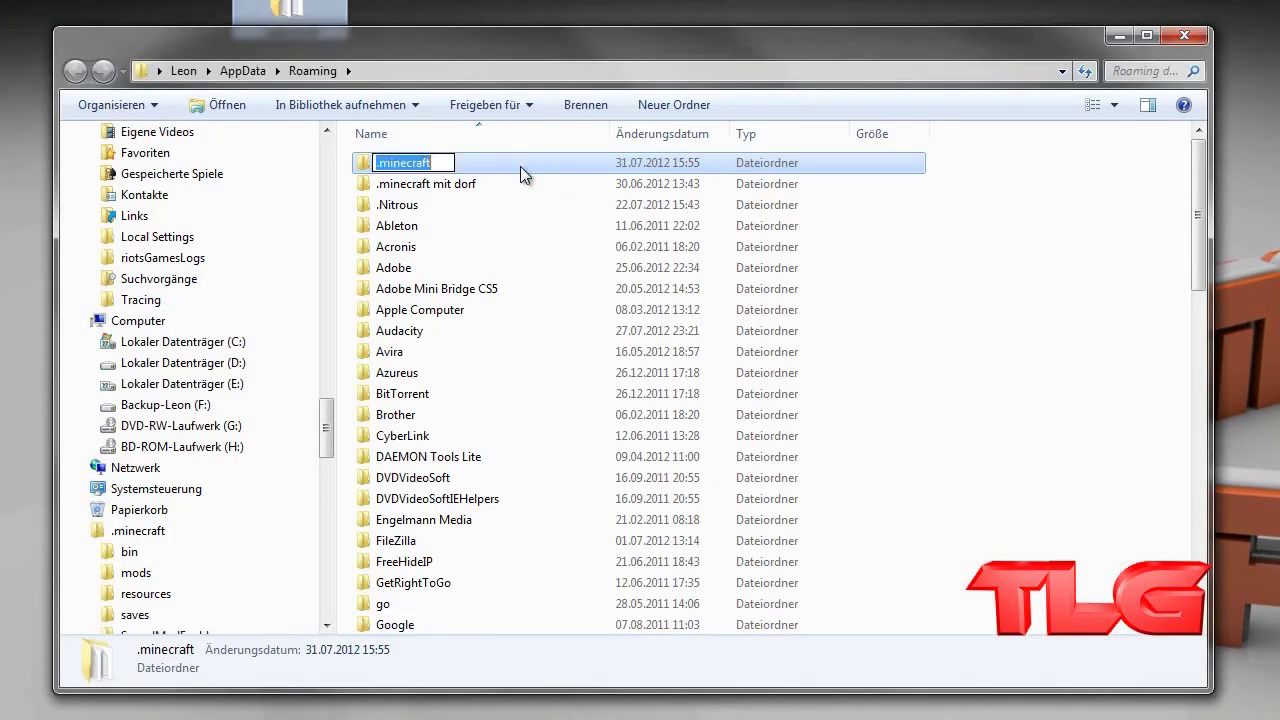
key("Escape")
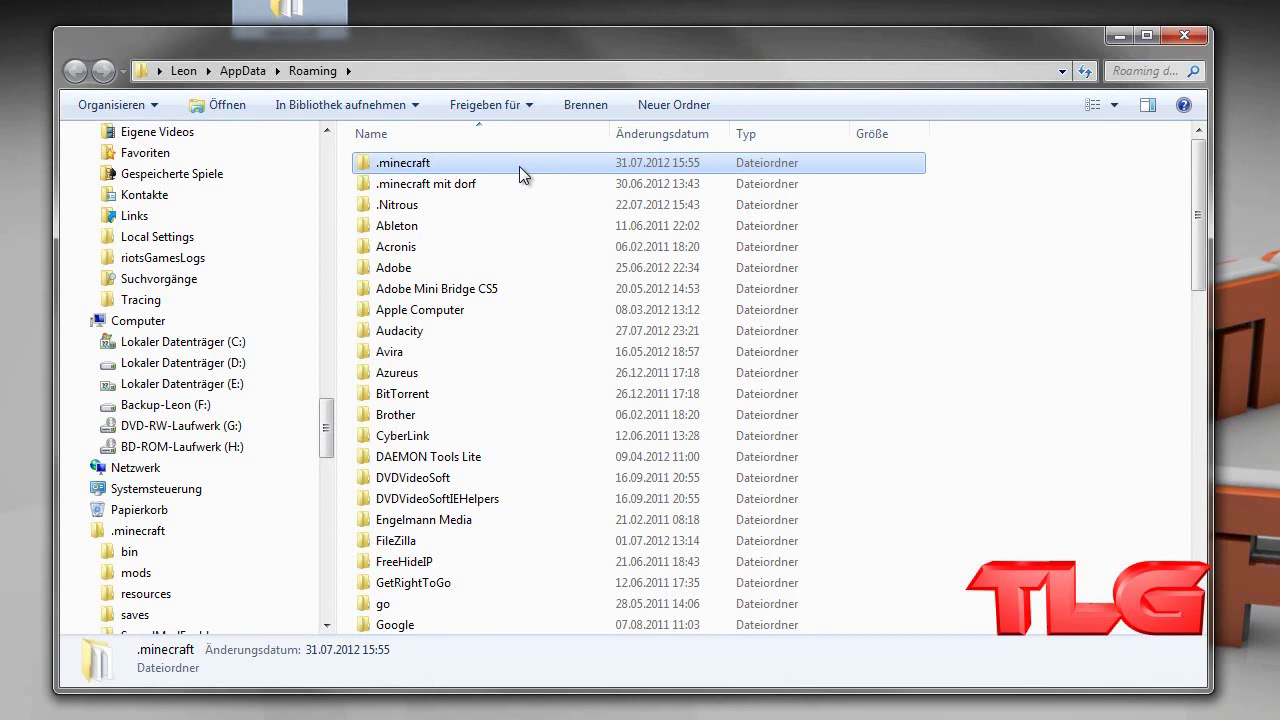
key("Delete")
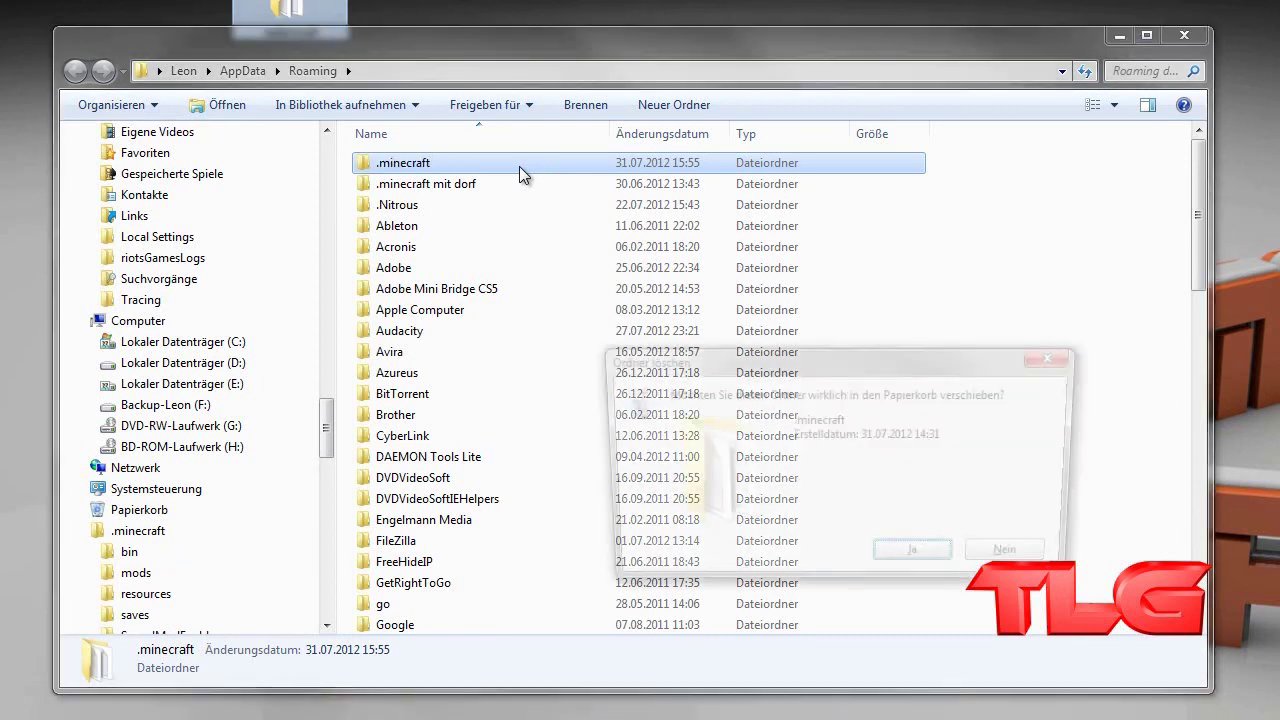
left_click(908, 588)
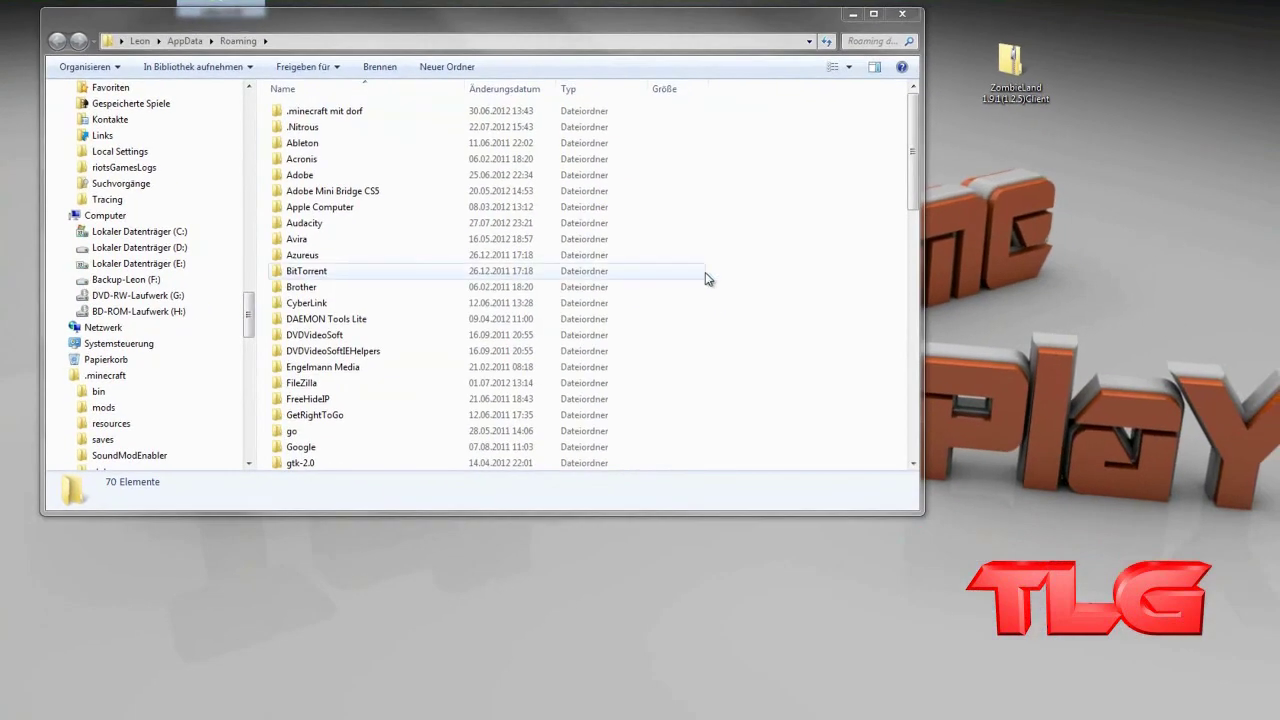
- Log in through the Minecraft Launcher to download a fresh installation, and close the game at its main menu
scroll(128, 271, "up", 1)
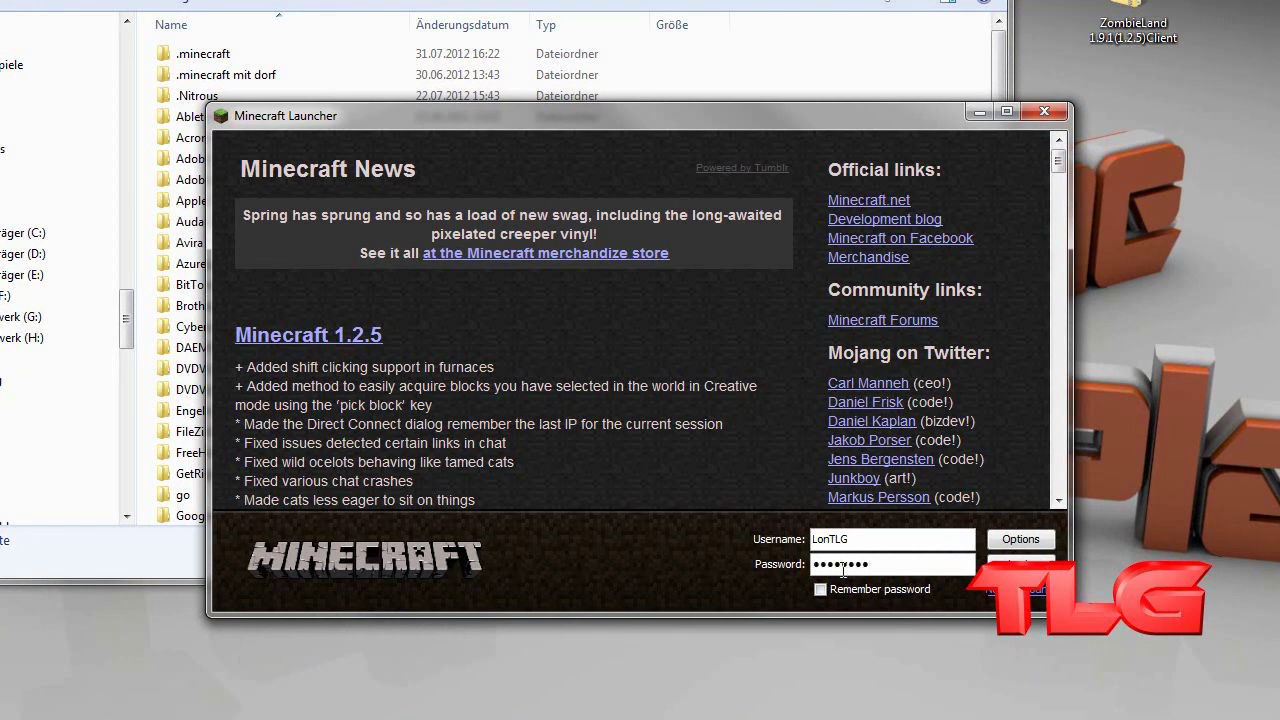
left_click(1020, 562)
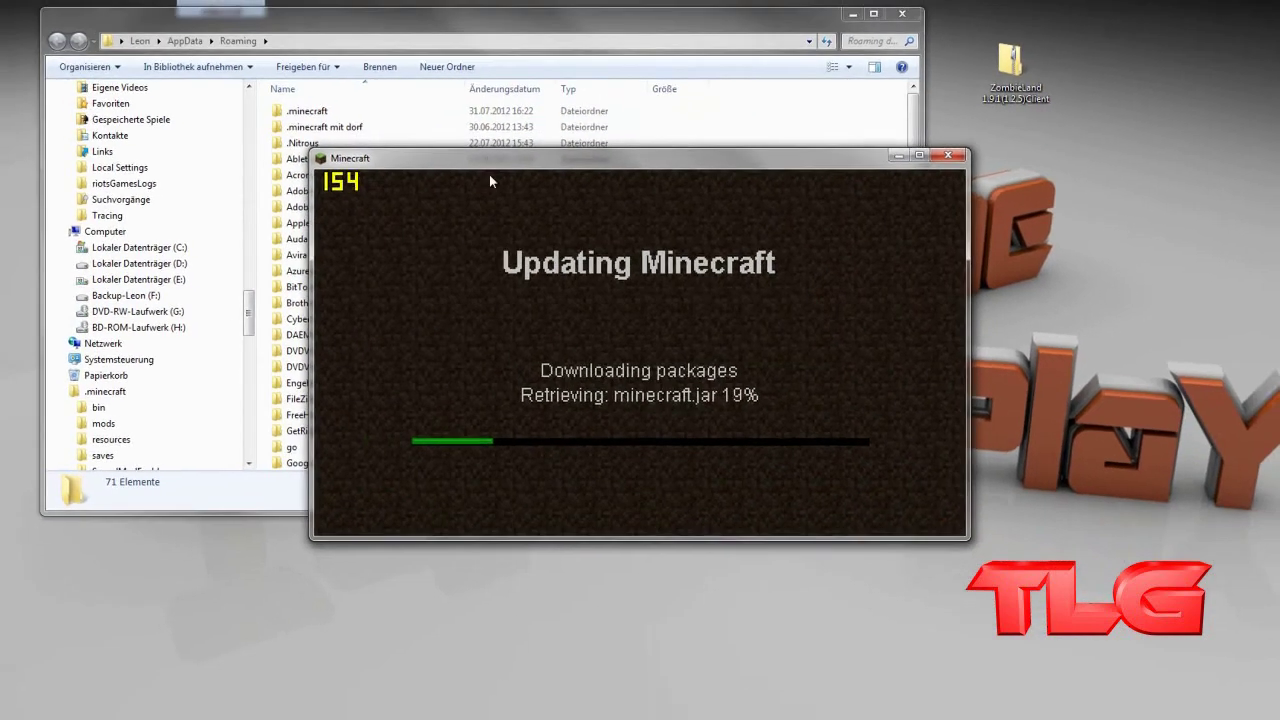
left_click_drag(493, 115, 457, 482)
left_click_drag(437, 540, 364, 547)
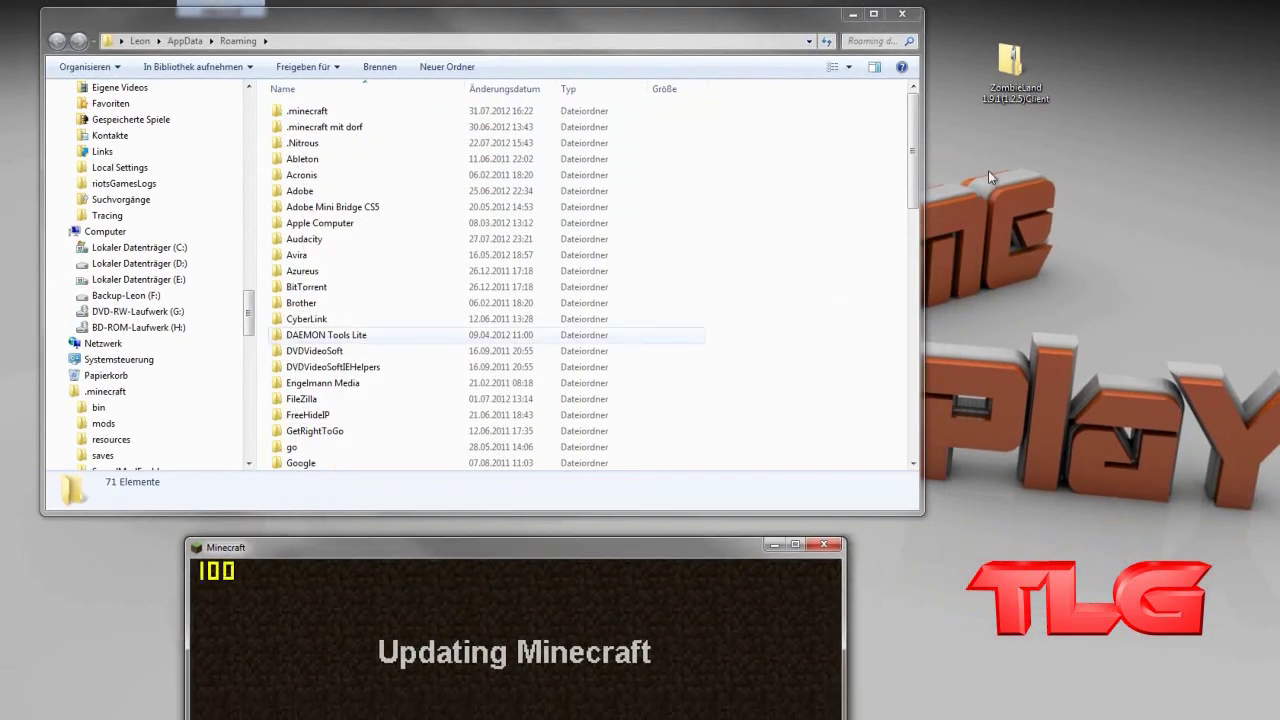
left_click_drag(1005, 70, 1058, 168)
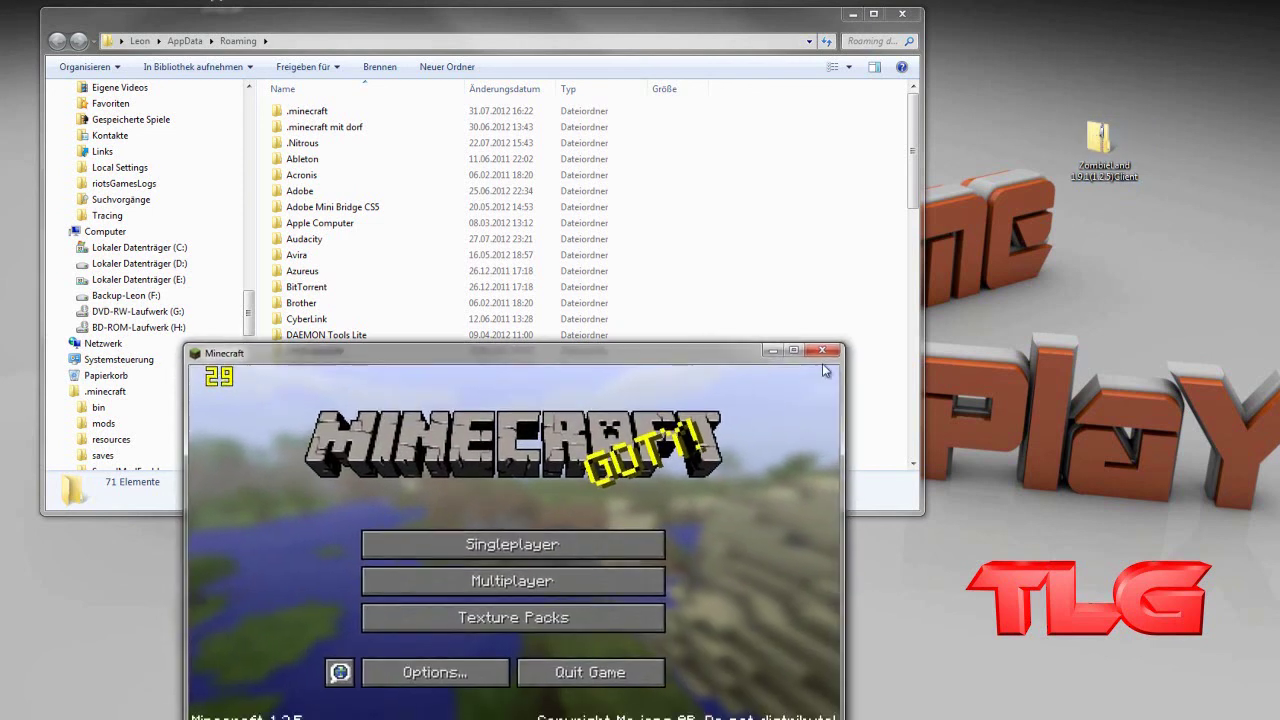
left_click(828, 353)
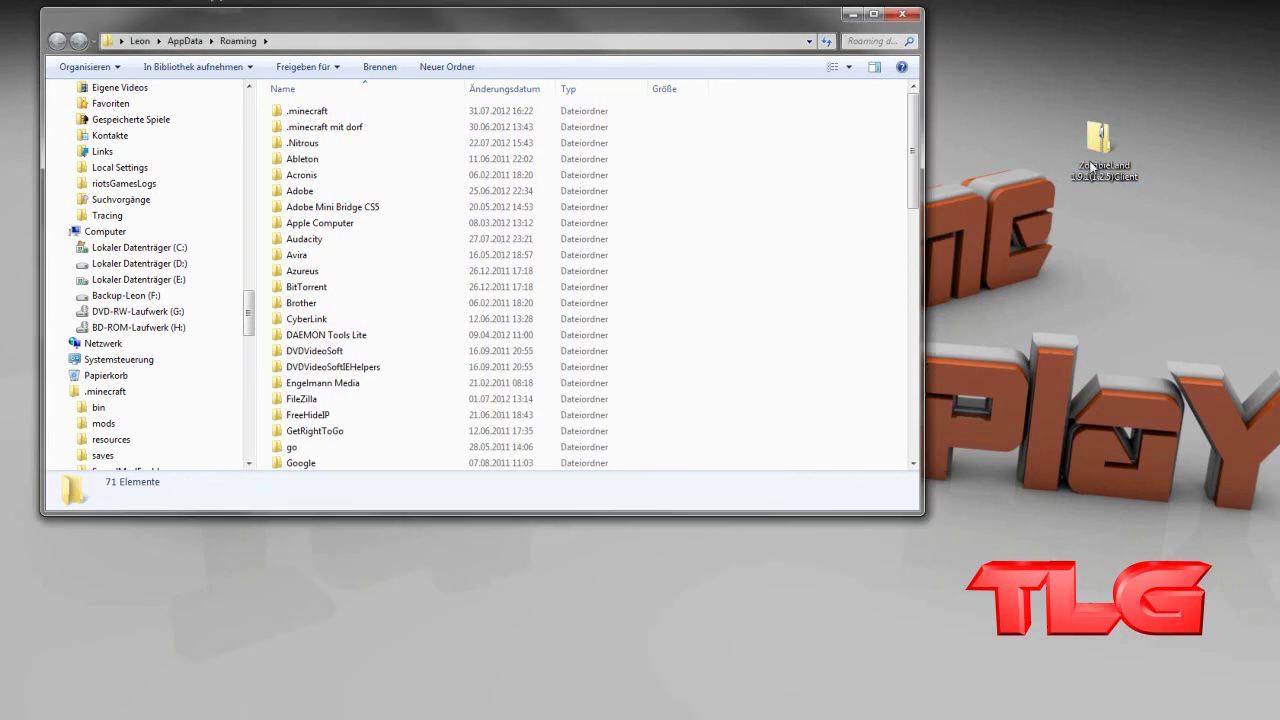
- Open the ZombieLand 1.9.1(1.2.5)Client archive in WinRAR and place its window beside the Roaming folder
left_click(1112, 163)
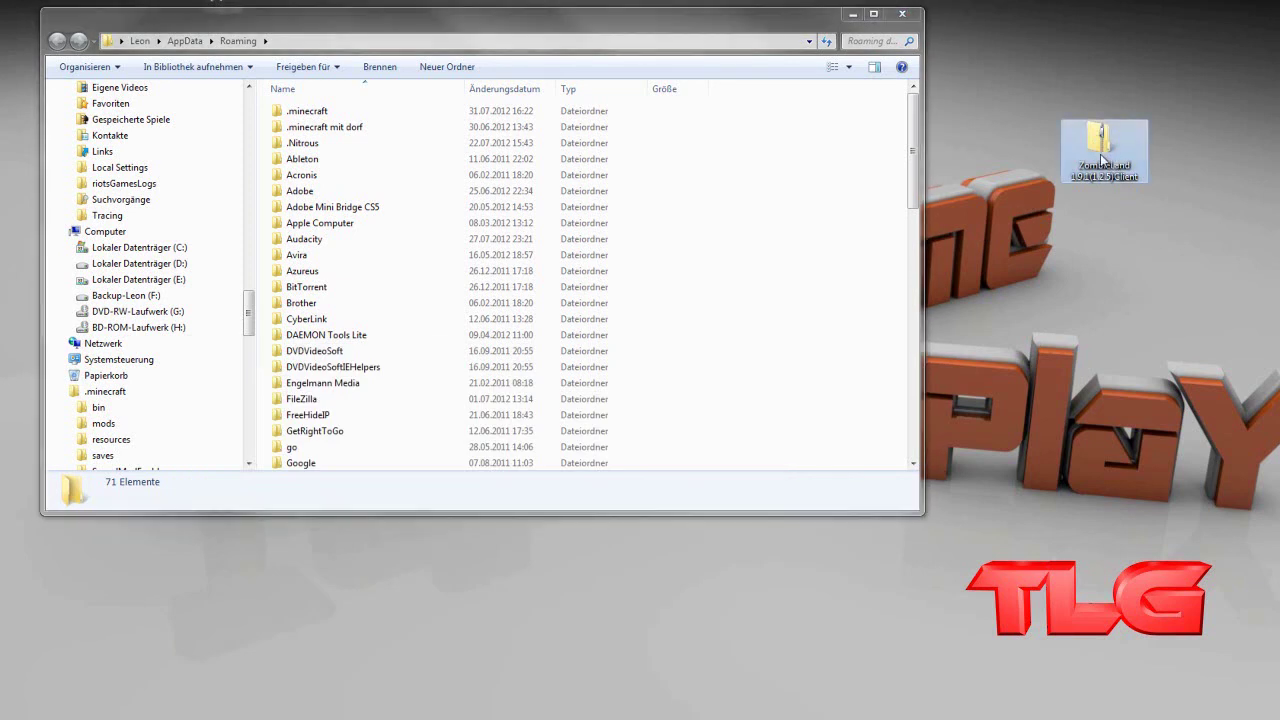
right_click(1103, 160)
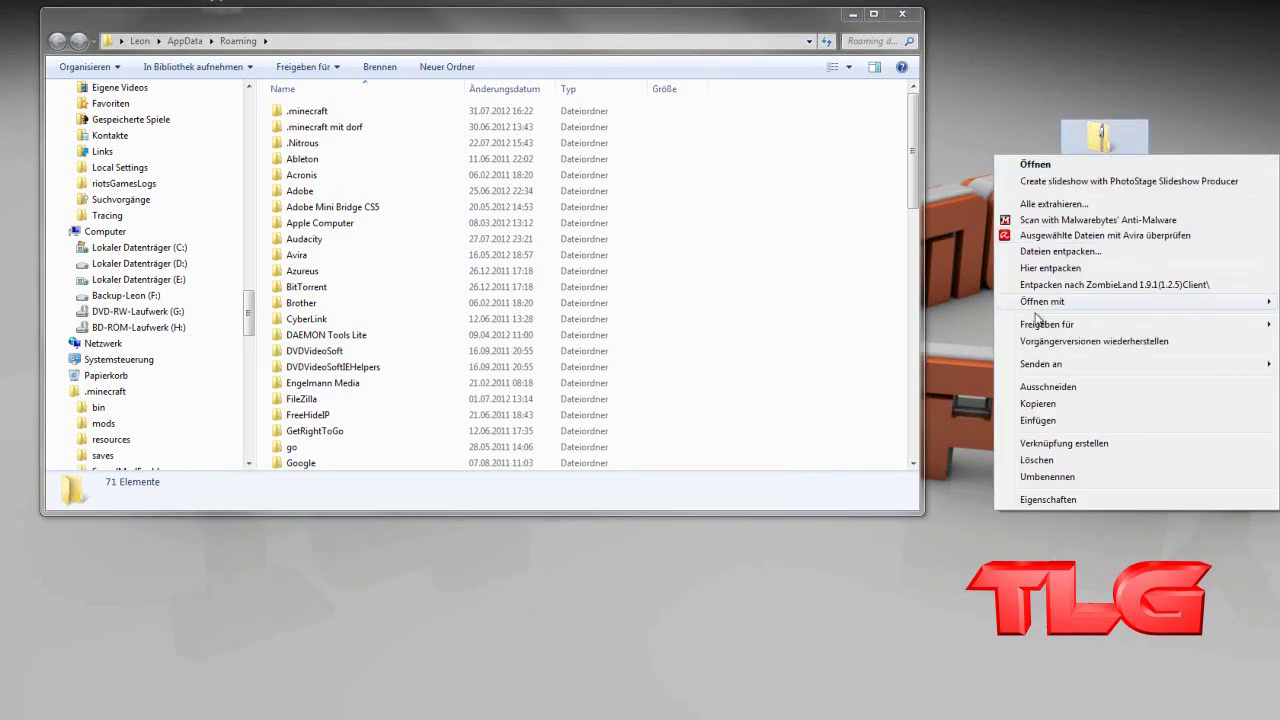
mouse_move(1044, 301)
left_click(918, 345)
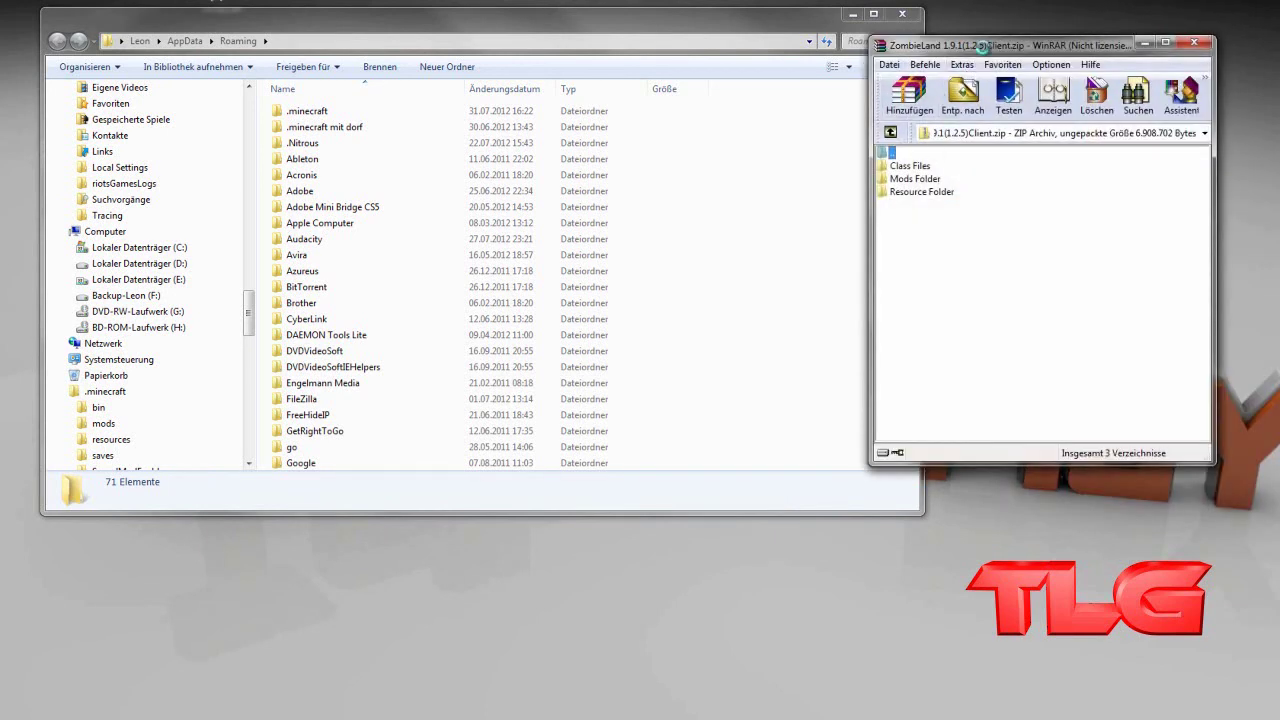
left_click(1153, 190)
left_click_drag(1010, 37, 1073, 18)
- Open the bin folder inside the new .minecraft folder and open the minecraft jar file with WinRAR
left_click(300, 114)
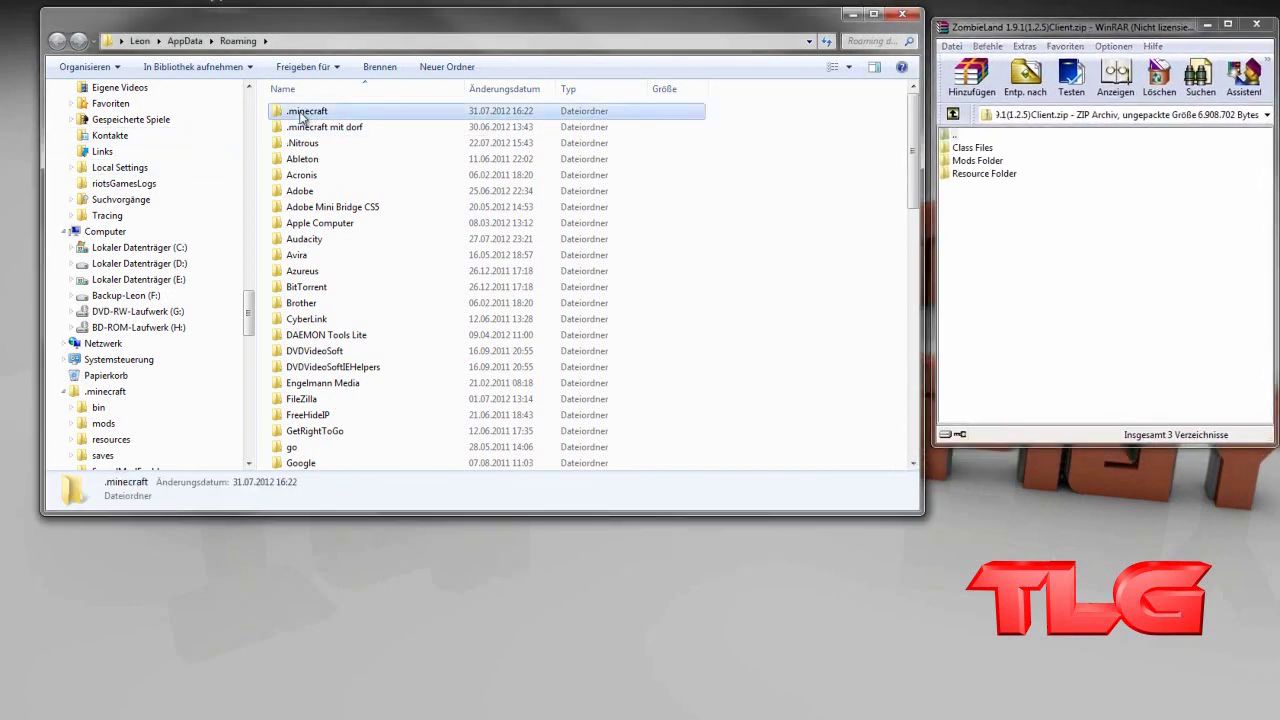
double_click(300, 112)
double_click(300, 112)
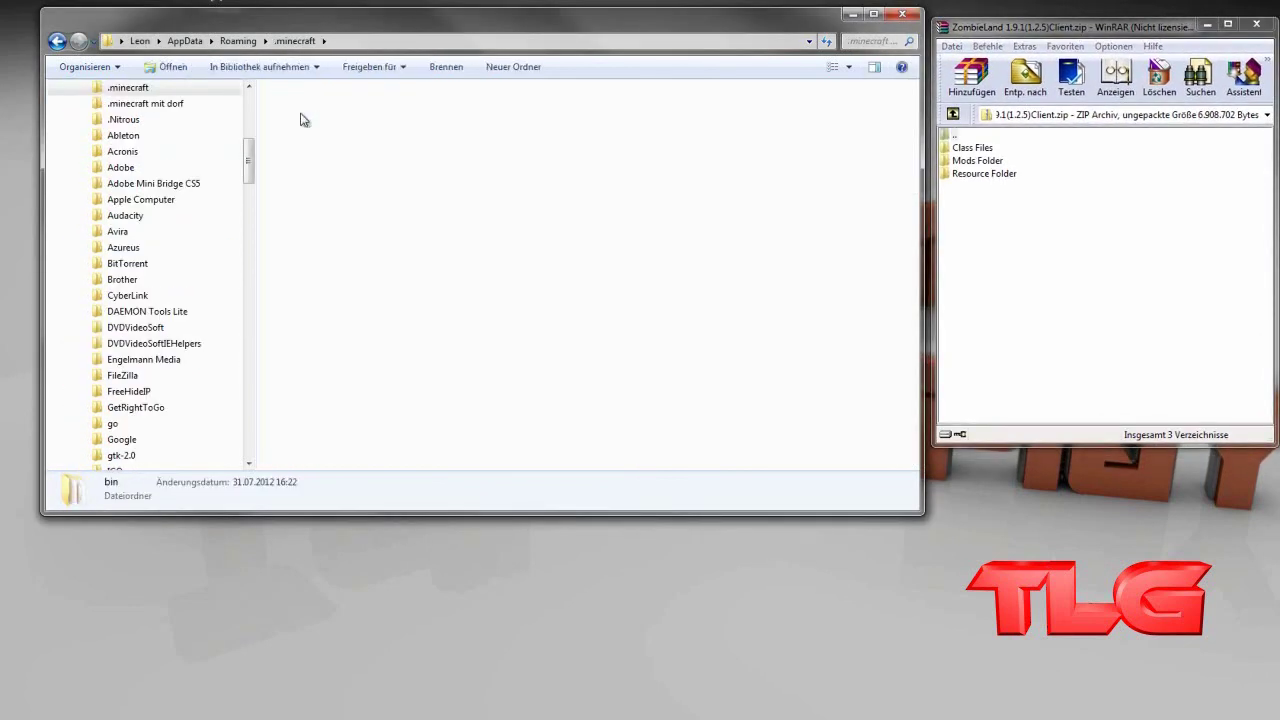
left_click(305, 133)
right_click(305, 133)
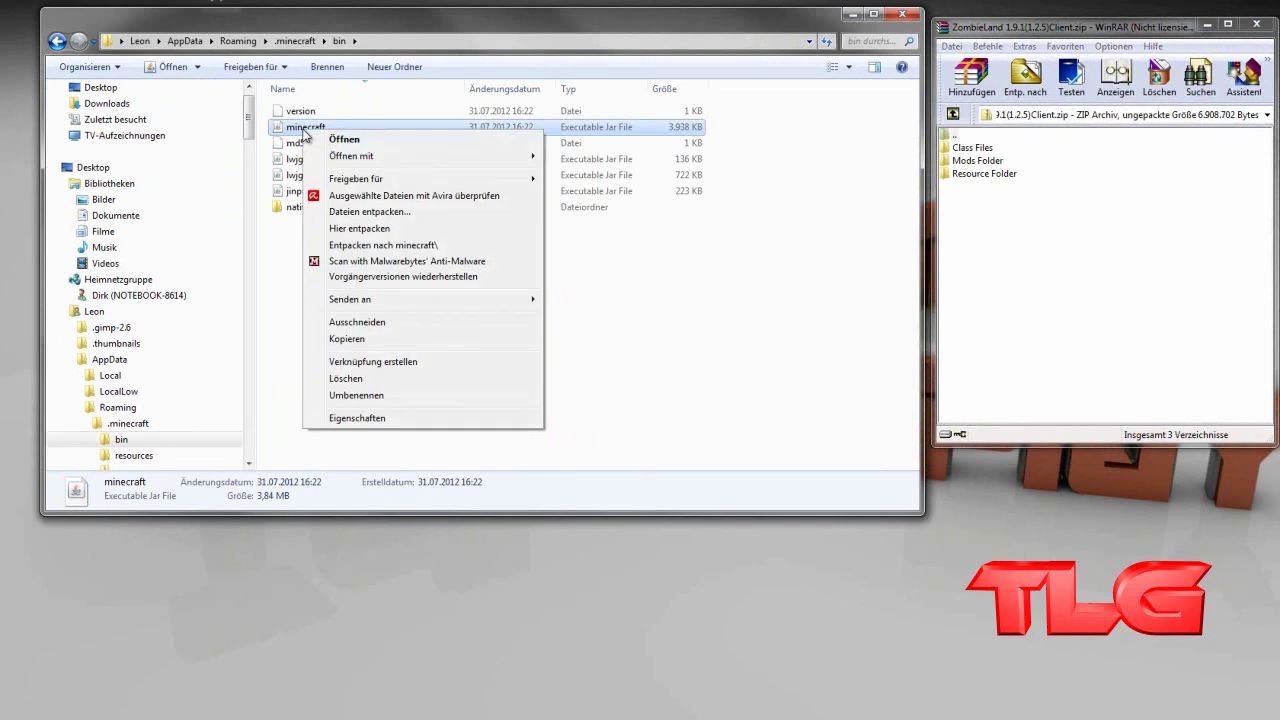
mouse_move(366, 158)
left_click(576, 184)
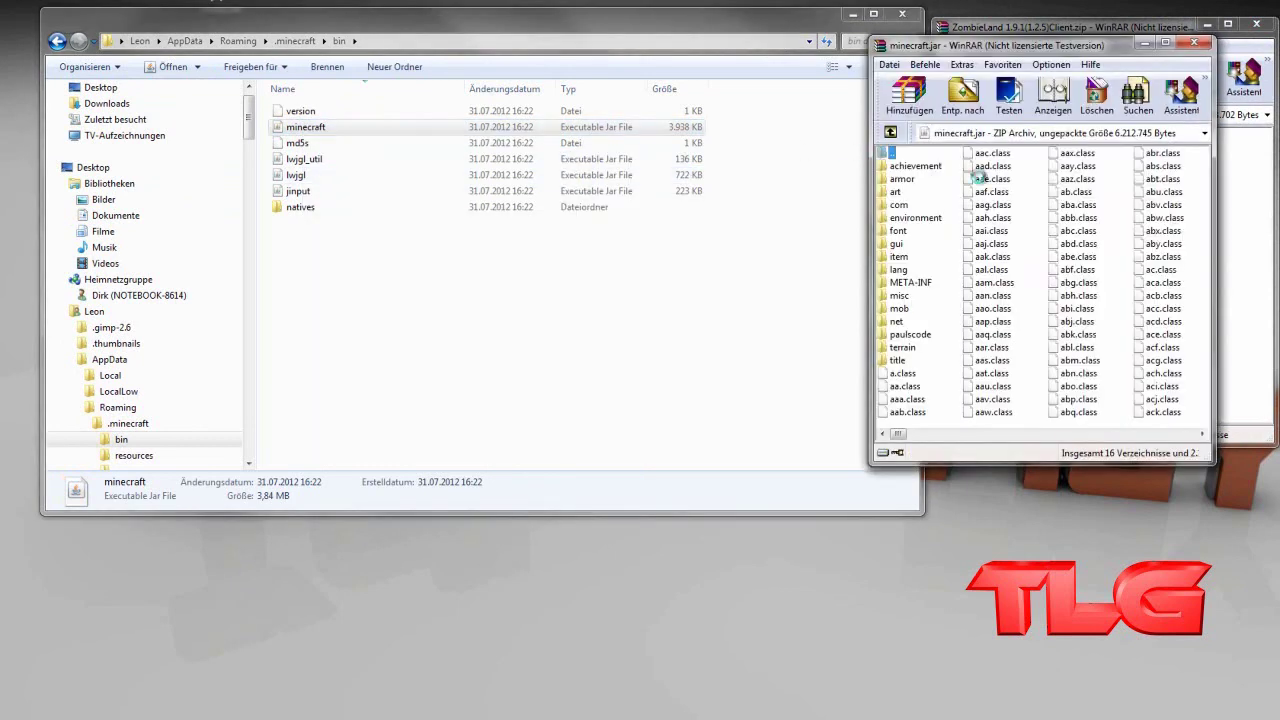
- Move the minecraft.jar archive window beside the ZombieLand archive and delete the META-INF folder from minecraft.jar
left_click(1168, 182)
left_click_drag(1010, 46, 655, 22)
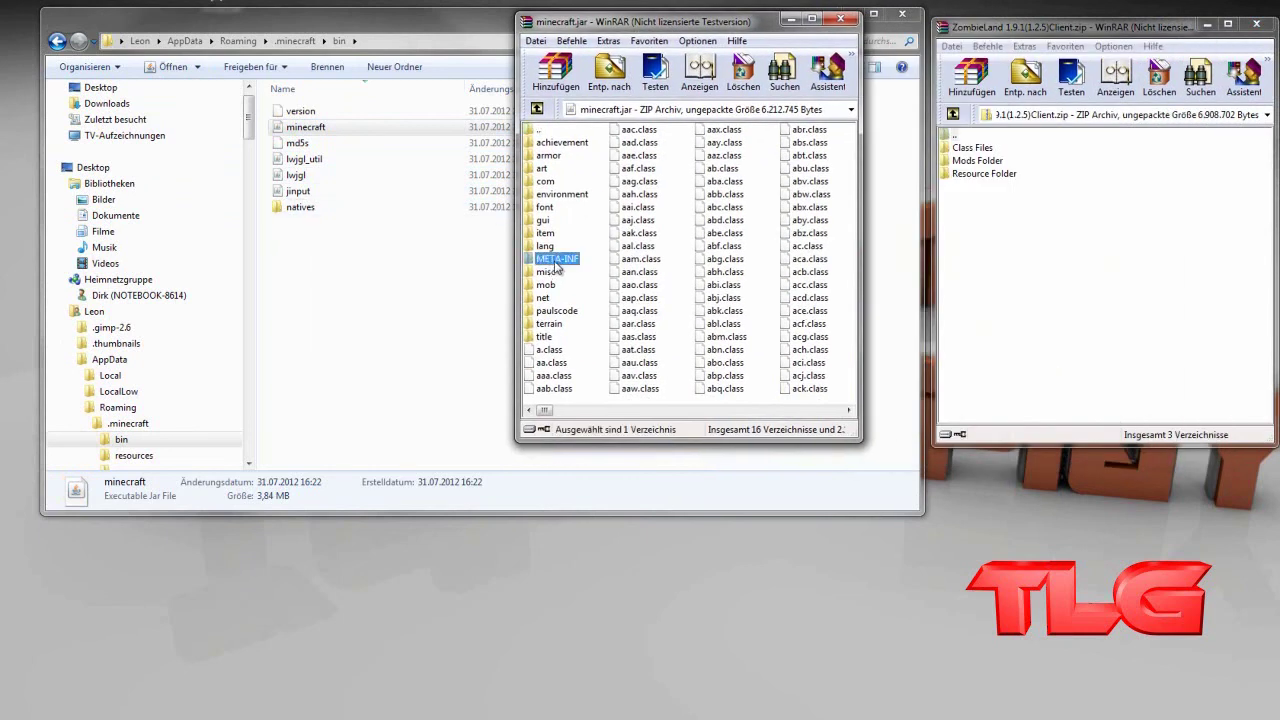
key("Delete")
key("Return")
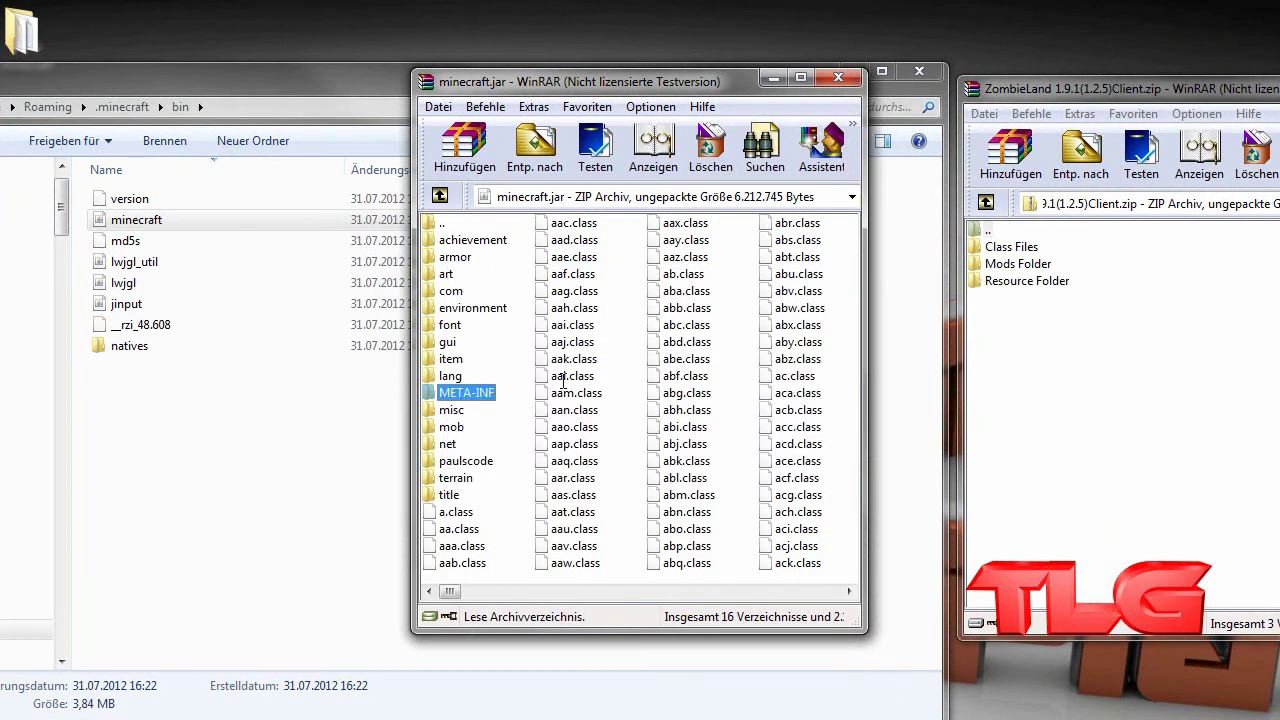
- Add the entire contents of the ZombieLand archive's Class Files folder to the minecraft.jar archive
left_click(1089, 340)
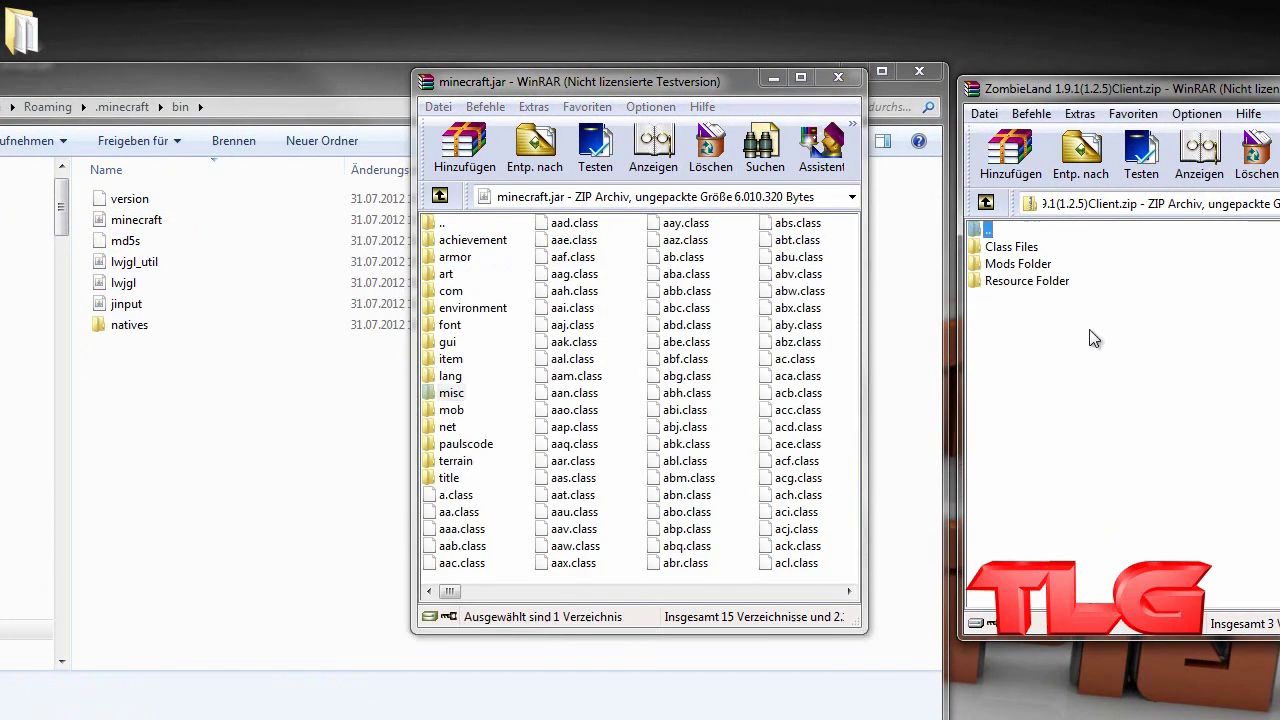
left_click_drag(1068, 92, 1022, 106)
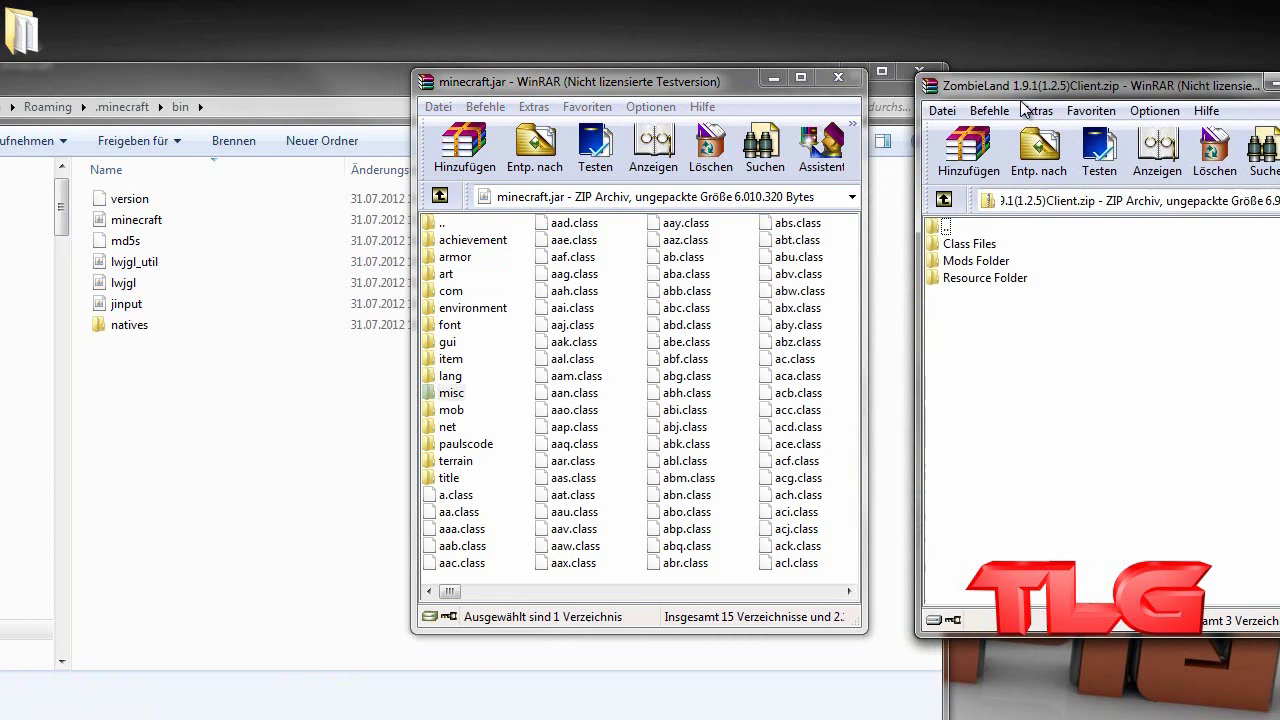
double_click(968, 245)
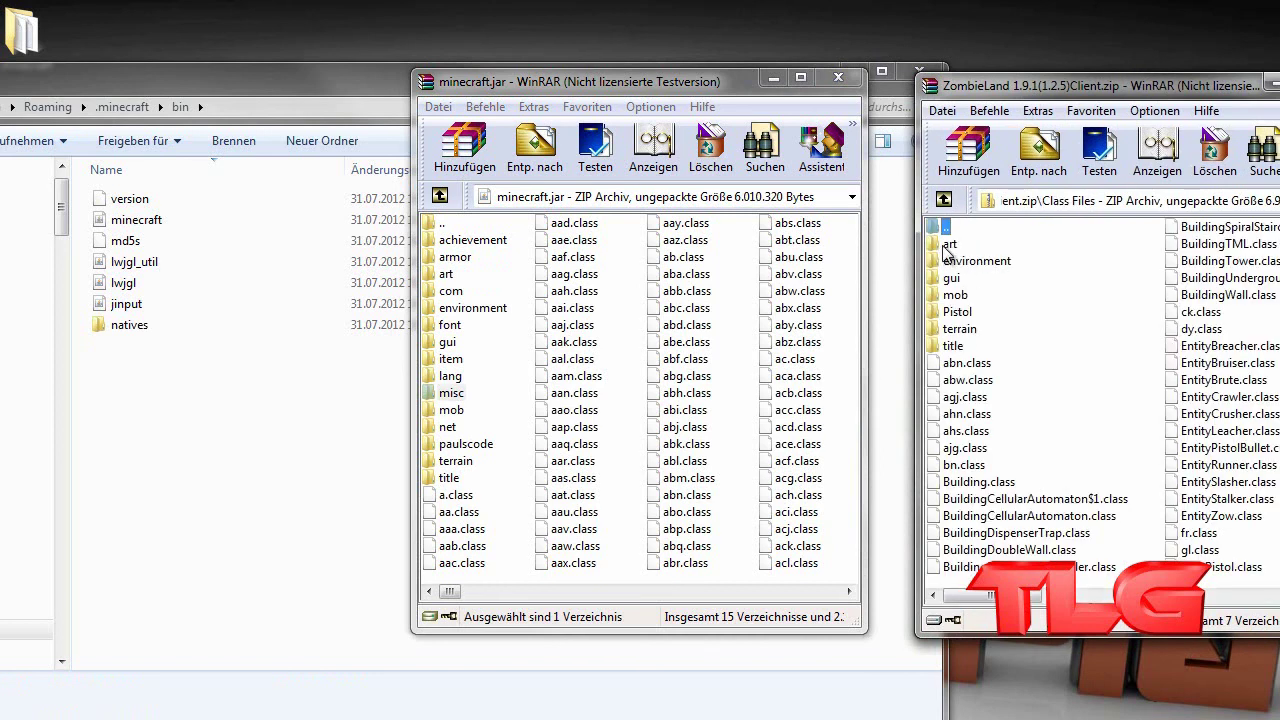
left_click(948, 245)
key("ctrl+a")
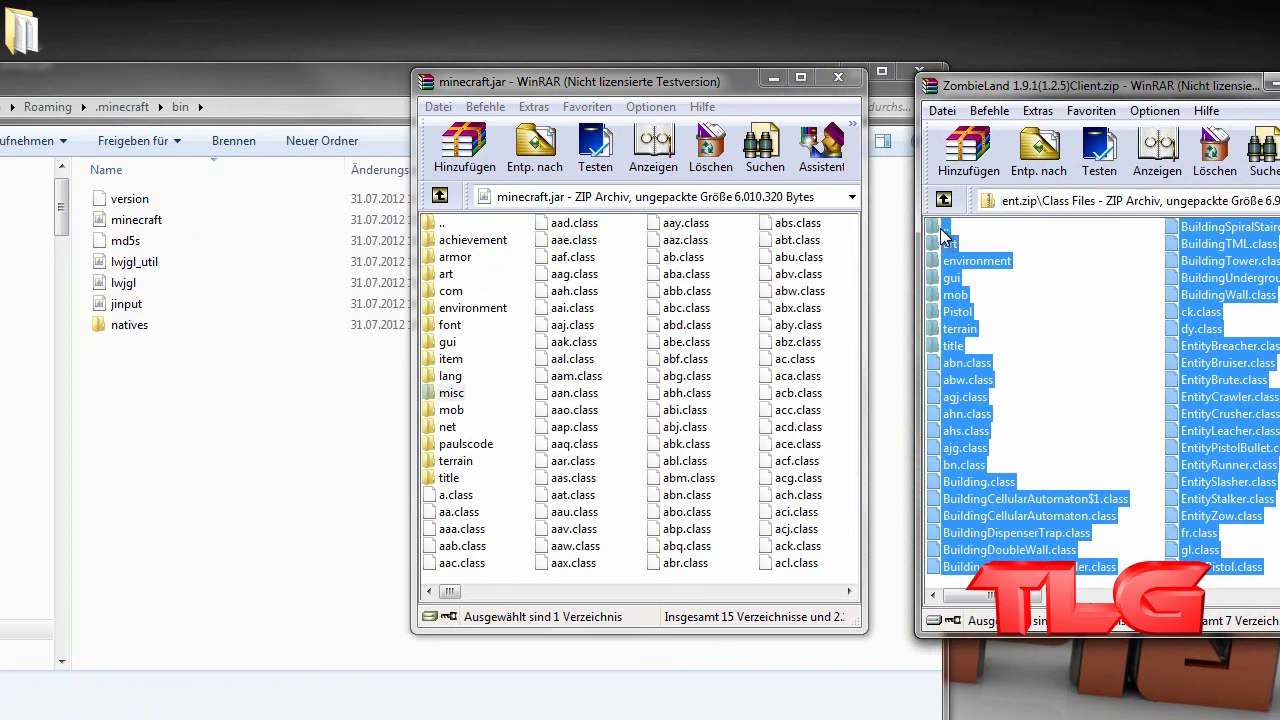
left_click(944, 228, "ctrl")
left_click_drag(953, 320, 680, 349)
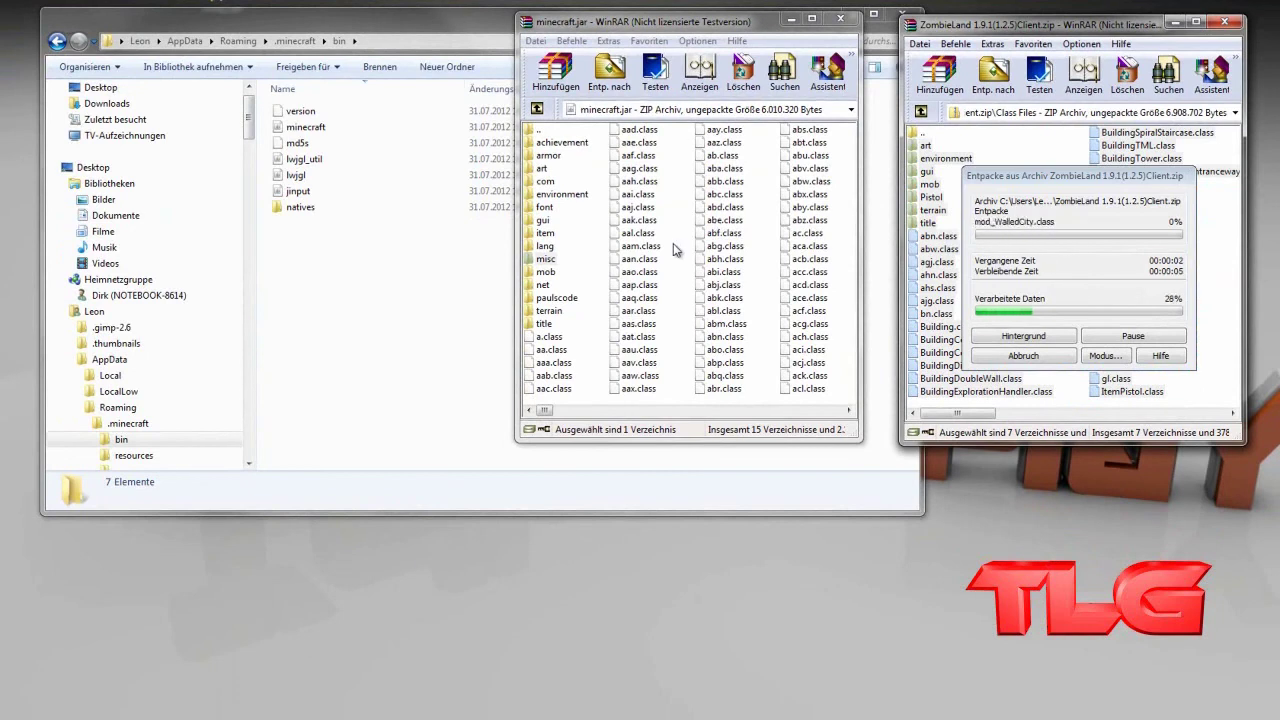
left_click(694, 361)
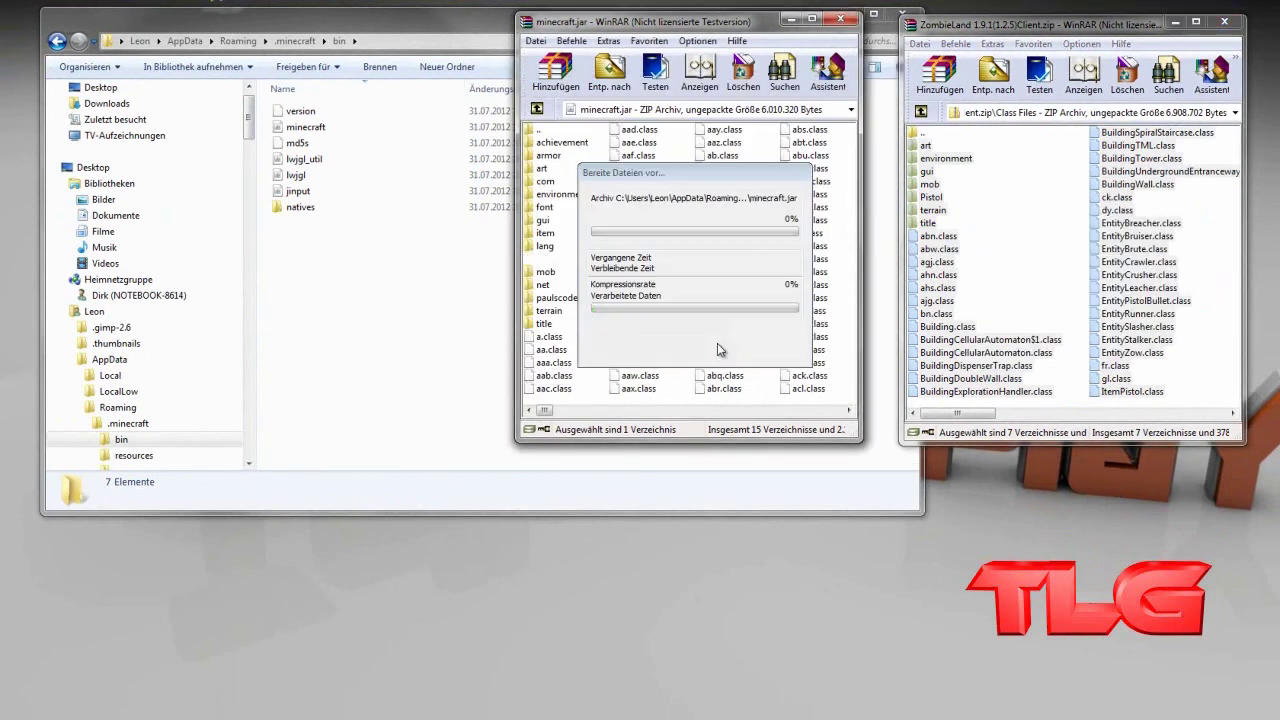
- Return the ZombieLand archive to its top level and close the minecraft.jar archive
left_click(922, 111)
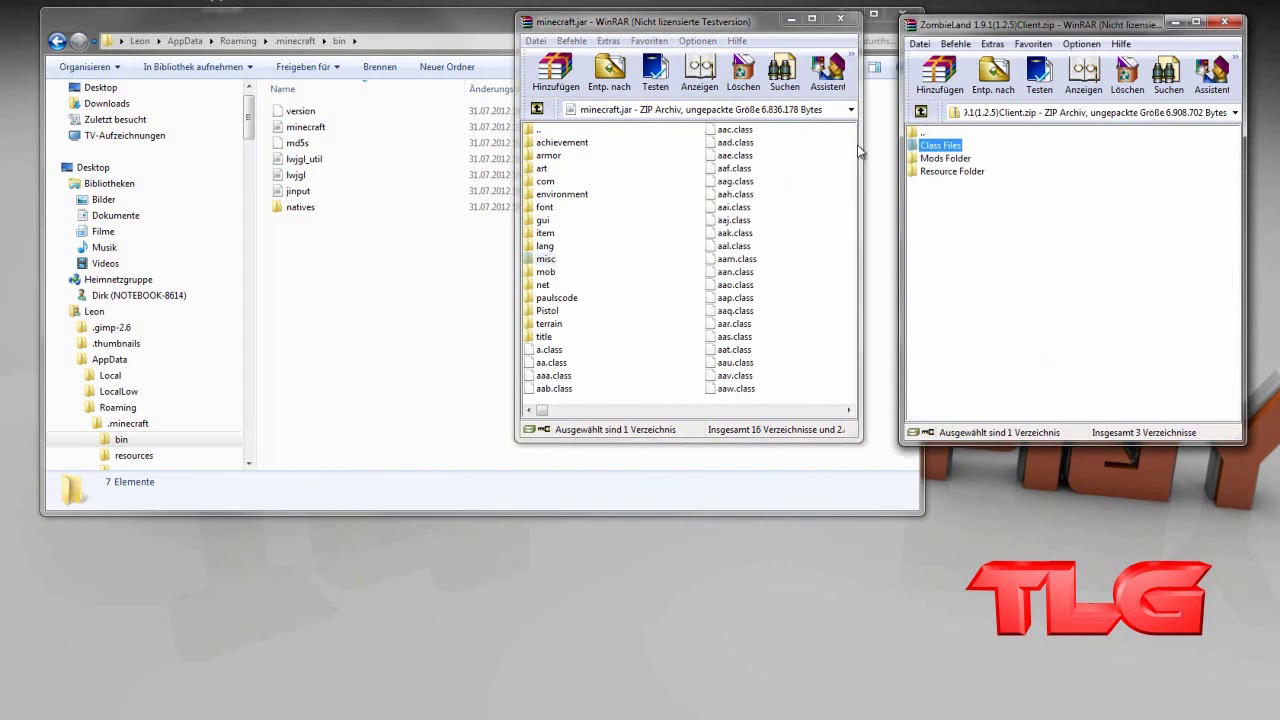
left_click_drag(765, 22, 720, 39)
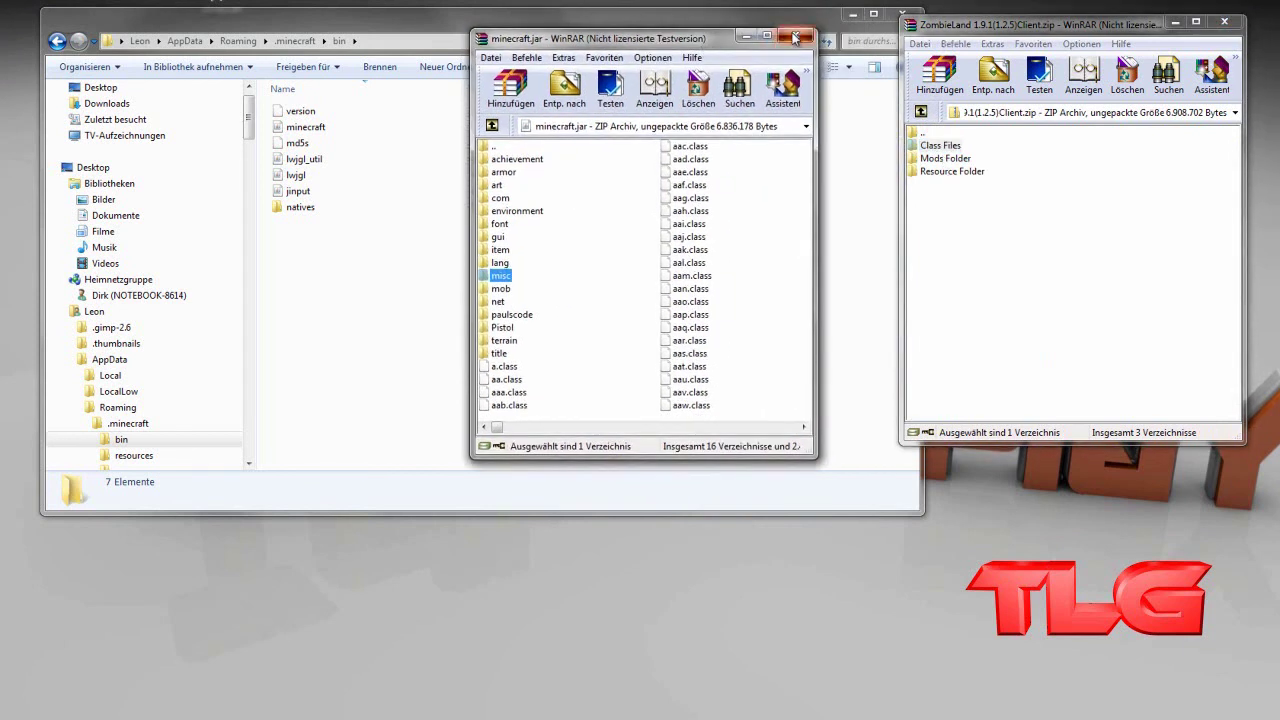
left_click(795, 37)
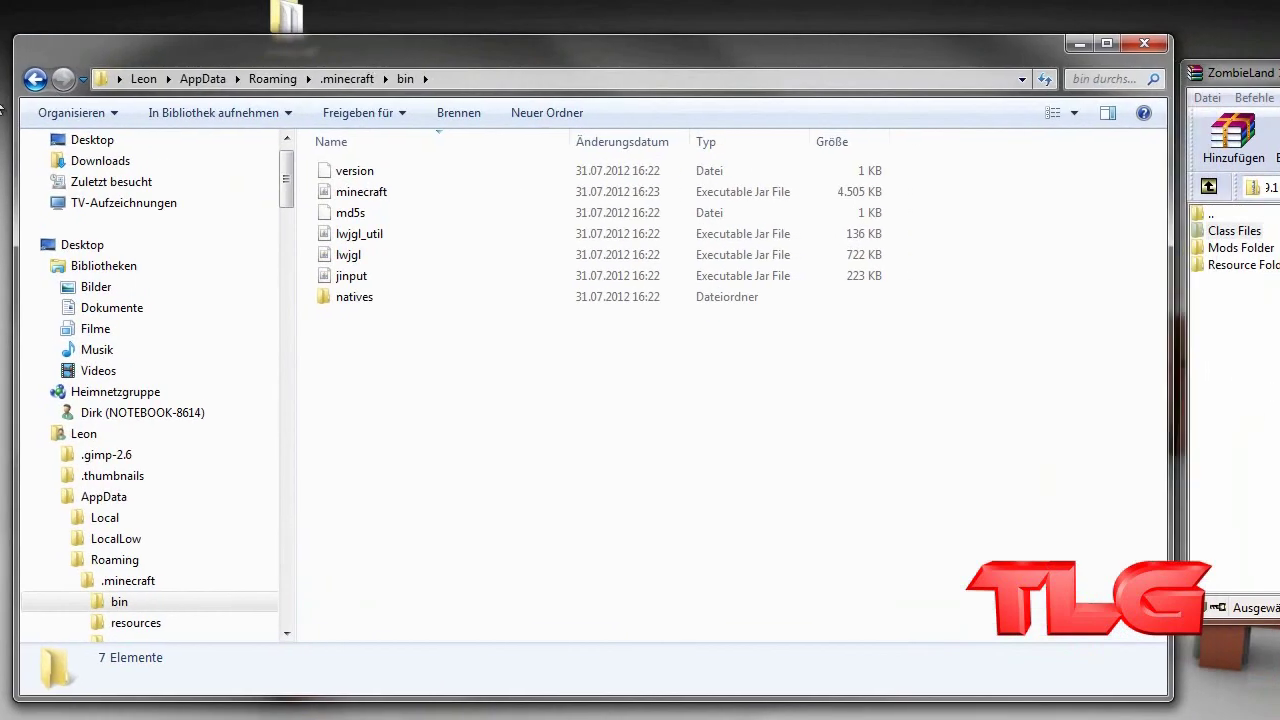
- Go back to the .minecraft folder and create a new folder named mods in it
left_click(35, 79)
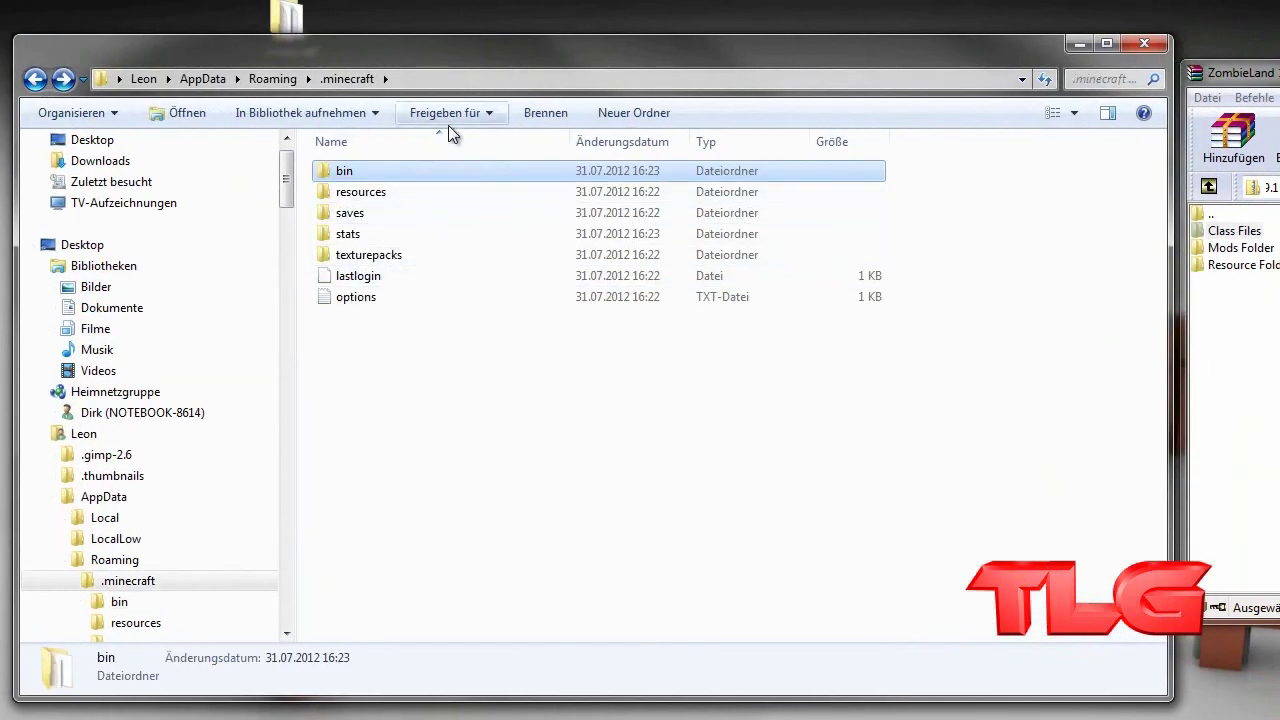
left_click(610, 114)
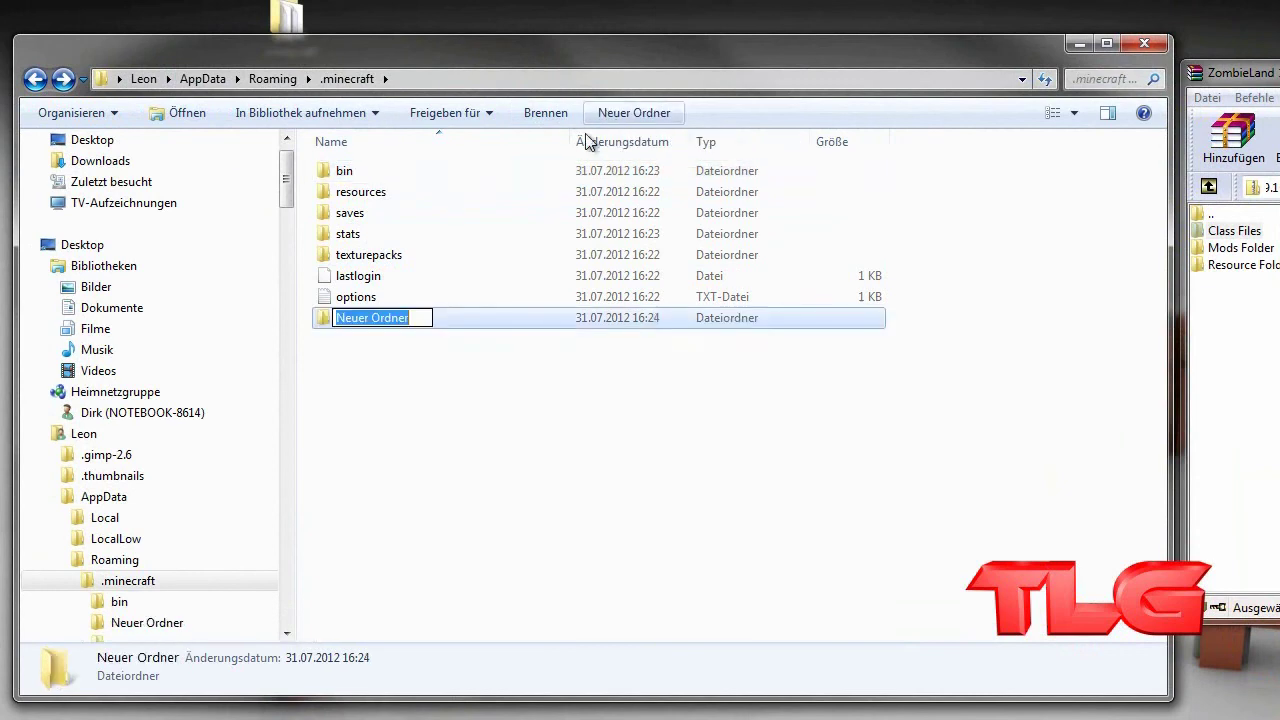
type("mods")
left_click(514, 503)
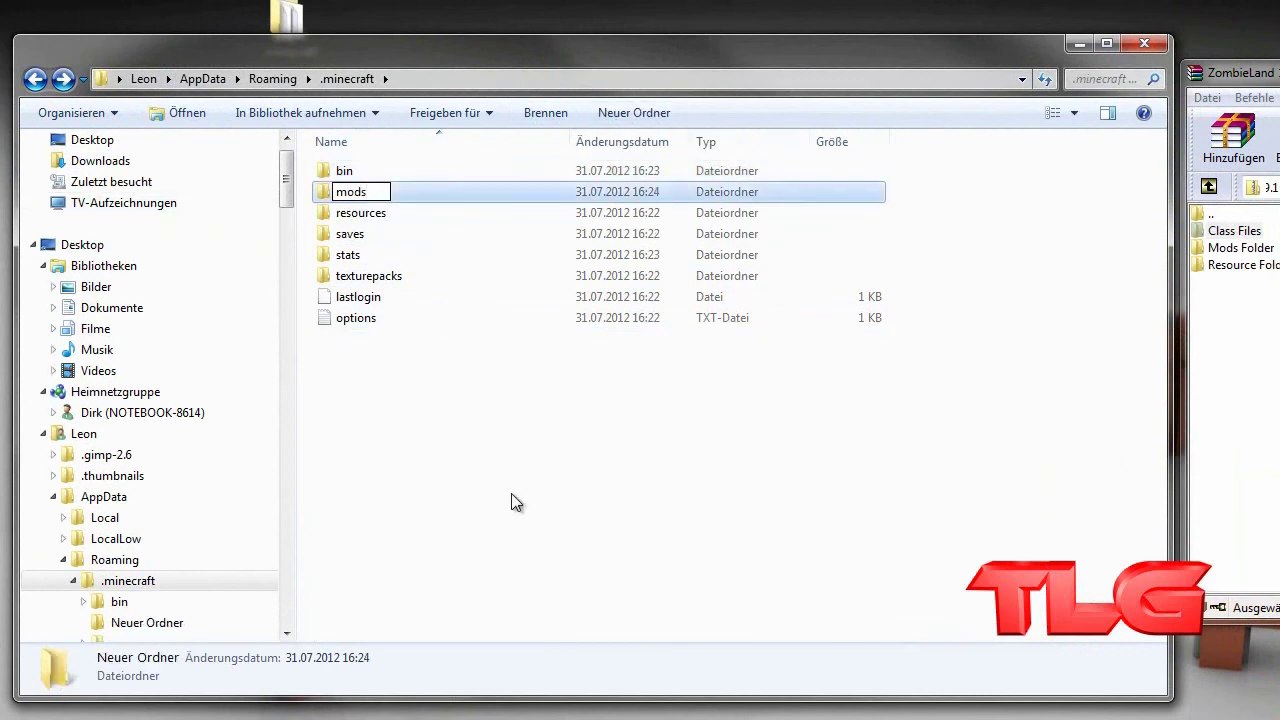
- Open the new mods folder and extract the resources folder from the ZombieLand archive's Mods Folder into it
left_click(392, 193)
double_click(392, 196)
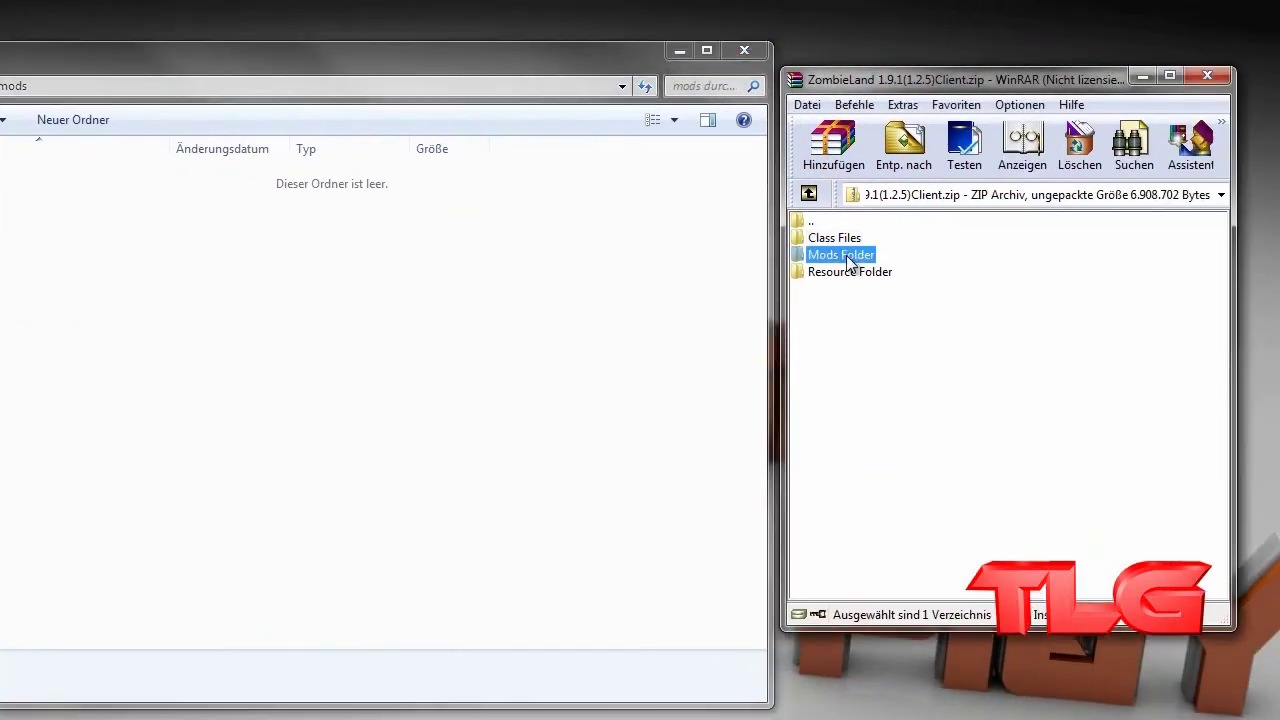
double_click(1245, 250)
left_click(808, 194)
left_click_drag(841, 81, 766, 85)
double_click(757, 260)
left_click_drag(760, 243, 239, 266)
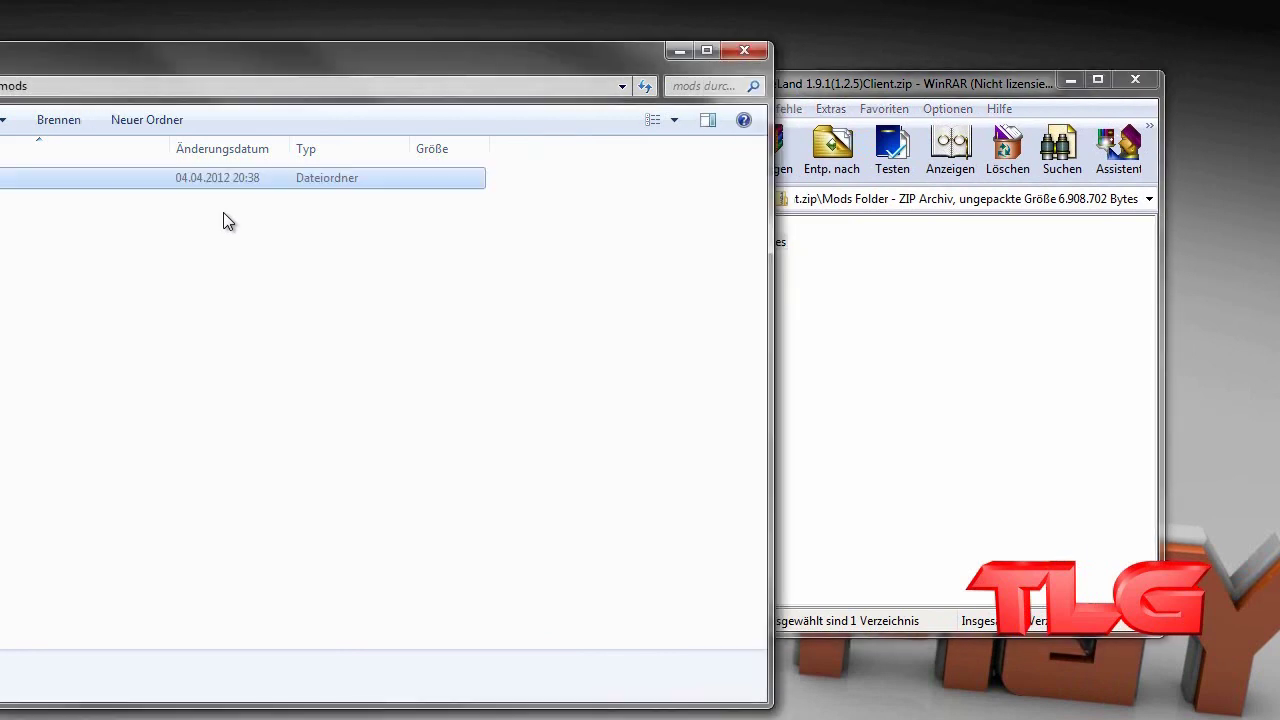
- Extract mod, newsound and walledcity from the archive's Resource Folder into .minecraft's resources folder, merging folders and replacing all conflicting files
key("BackSpace")
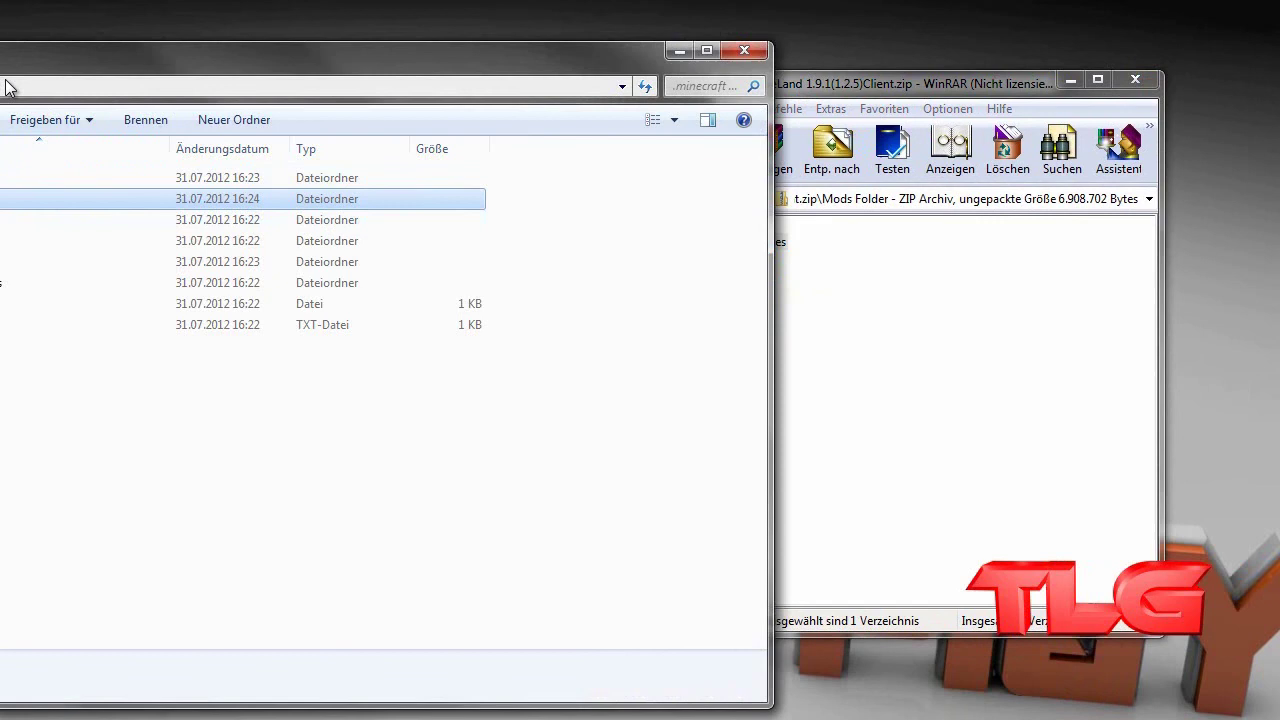
double_click(2, 222)
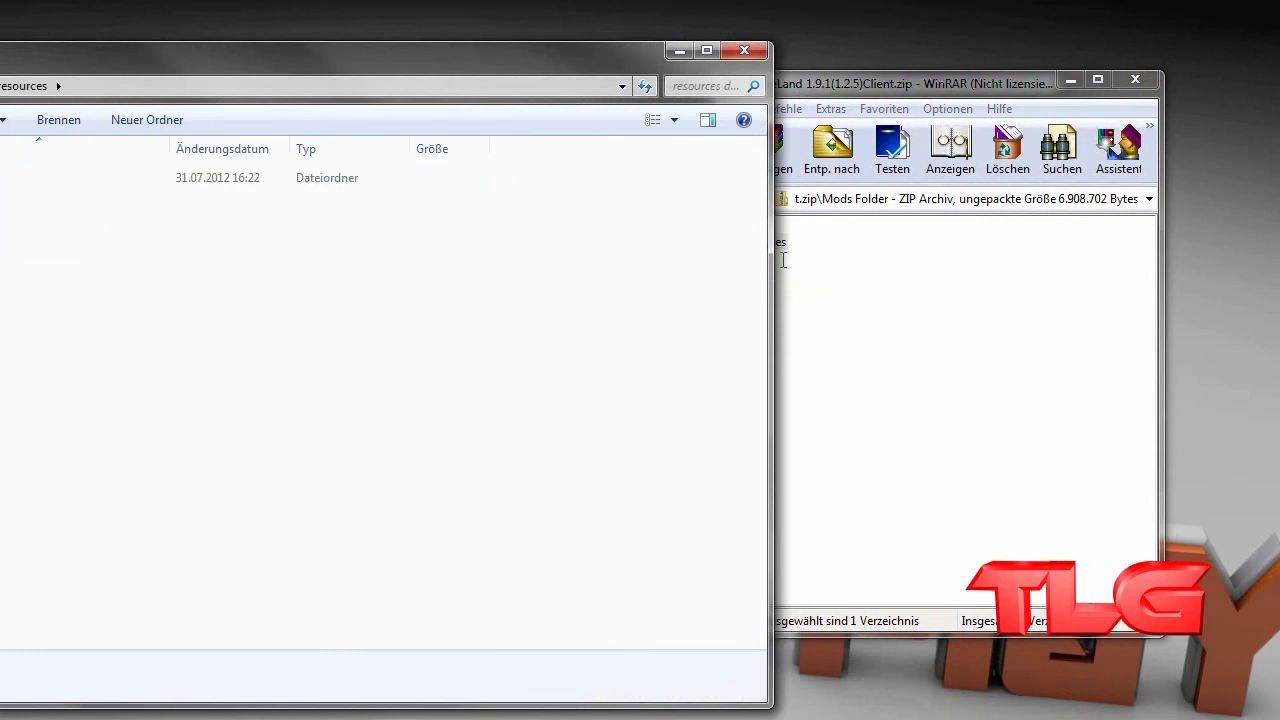
left_click_drag(874, 89, 915, 86)
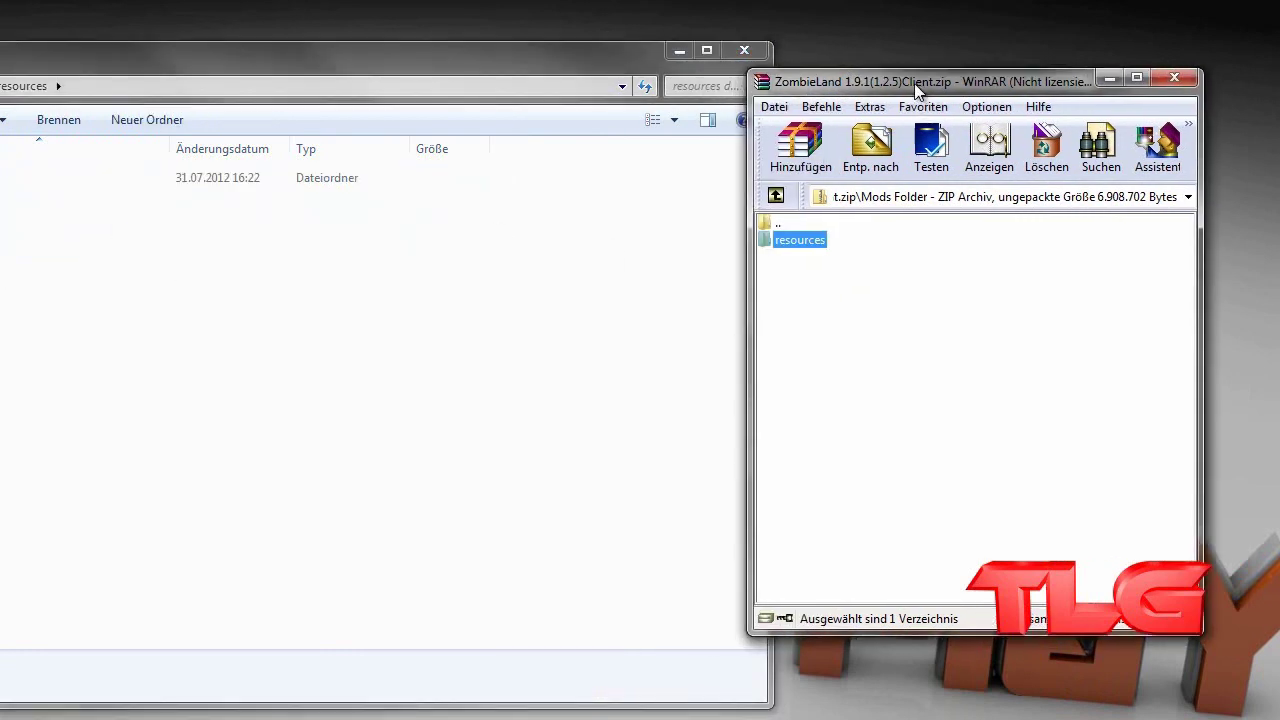
left_click(779, 196)
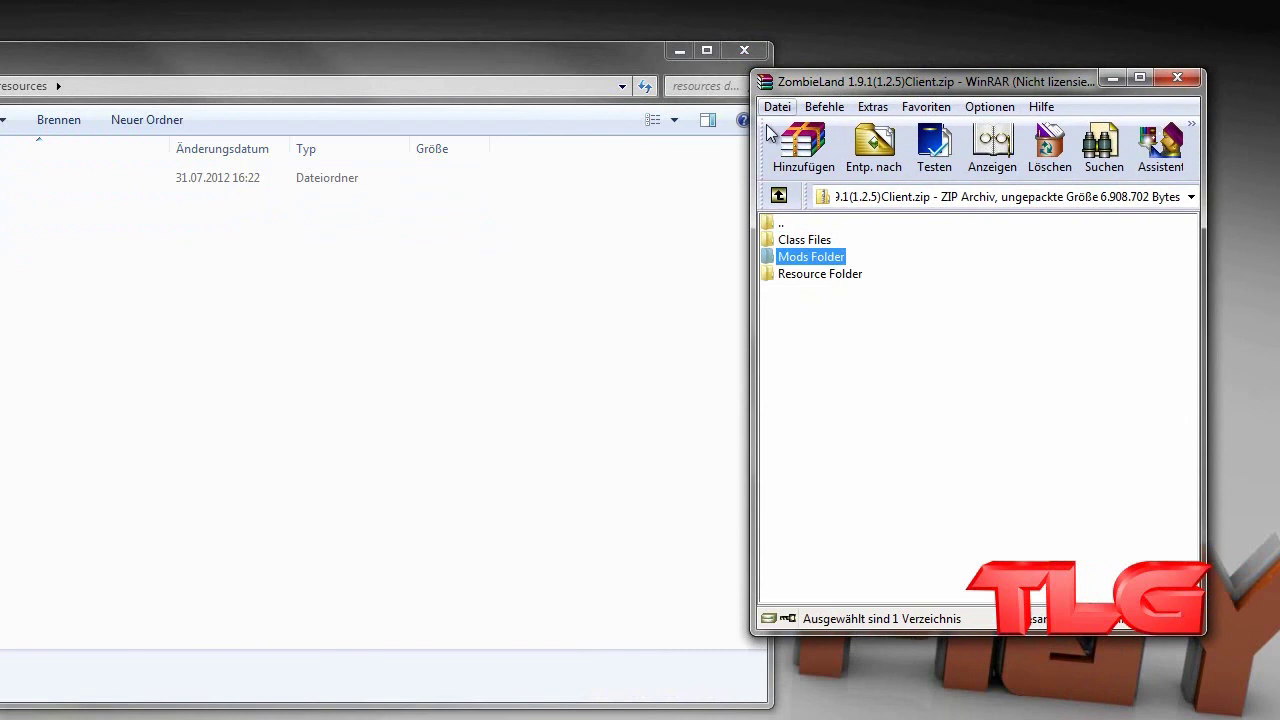
double_click(814, 276)
left_click_drag(813, 335, 168, 268)
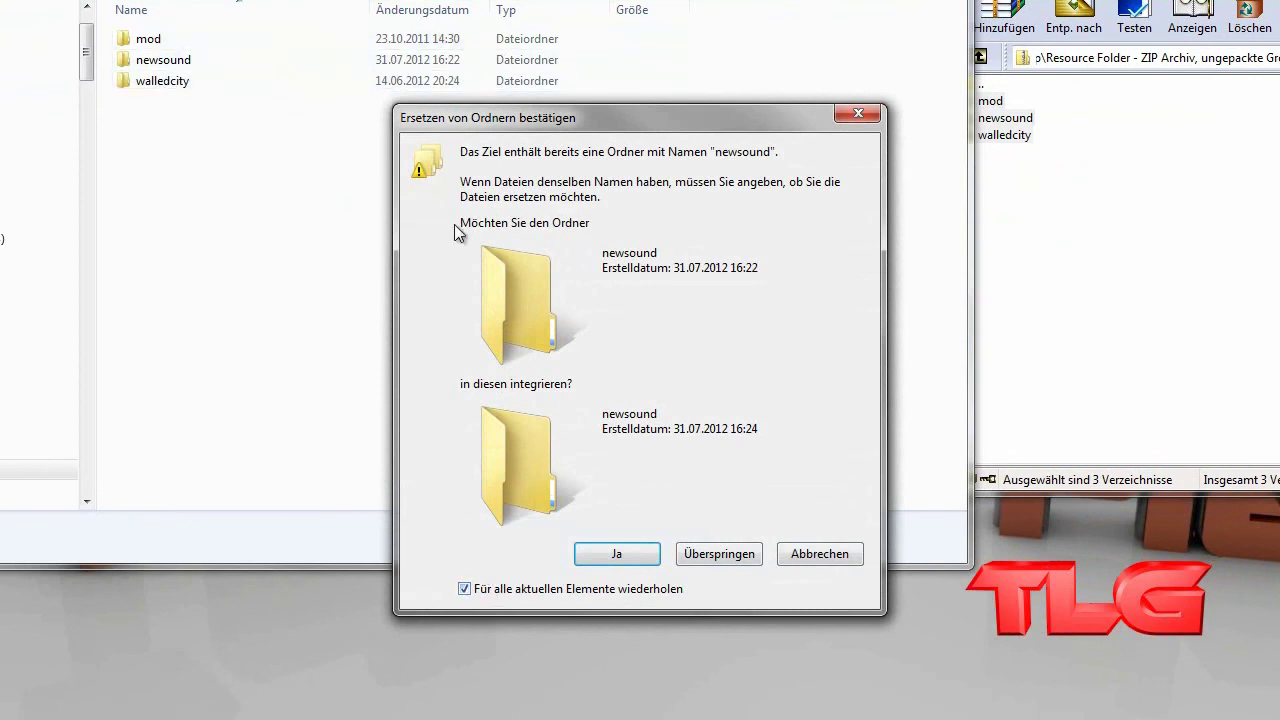
left_click(617, 554)
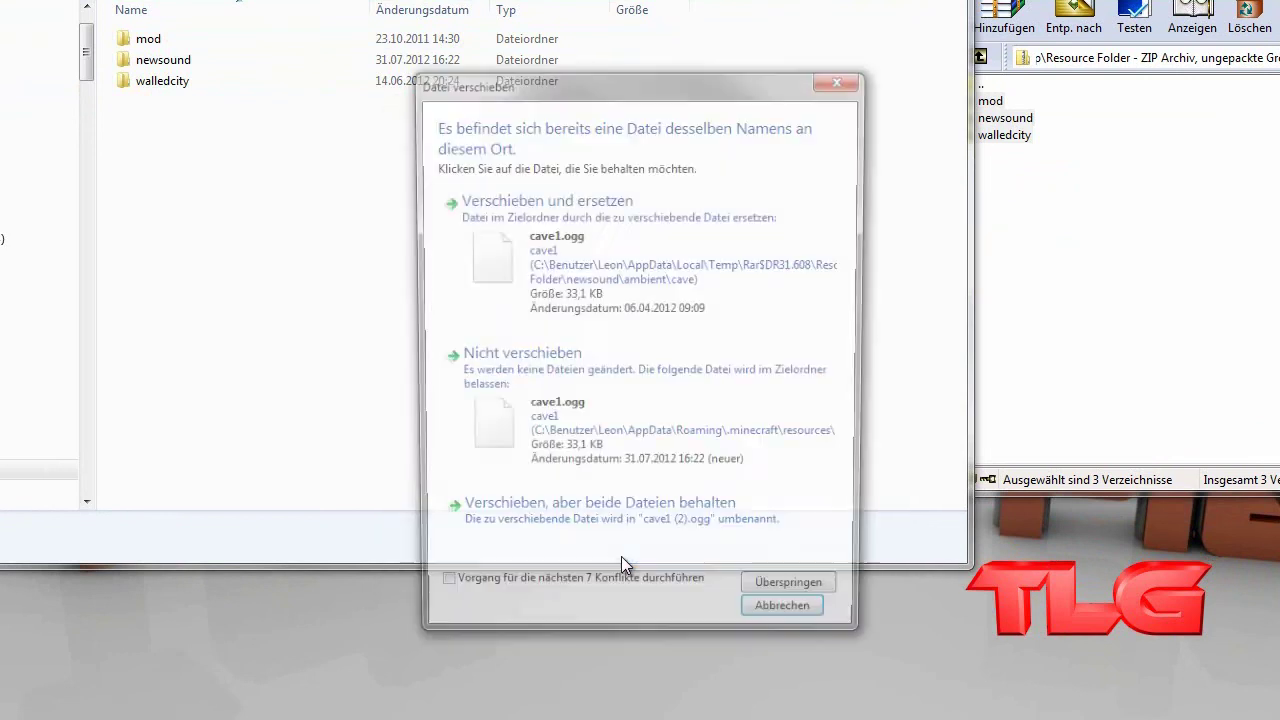
left_click(518, 597)
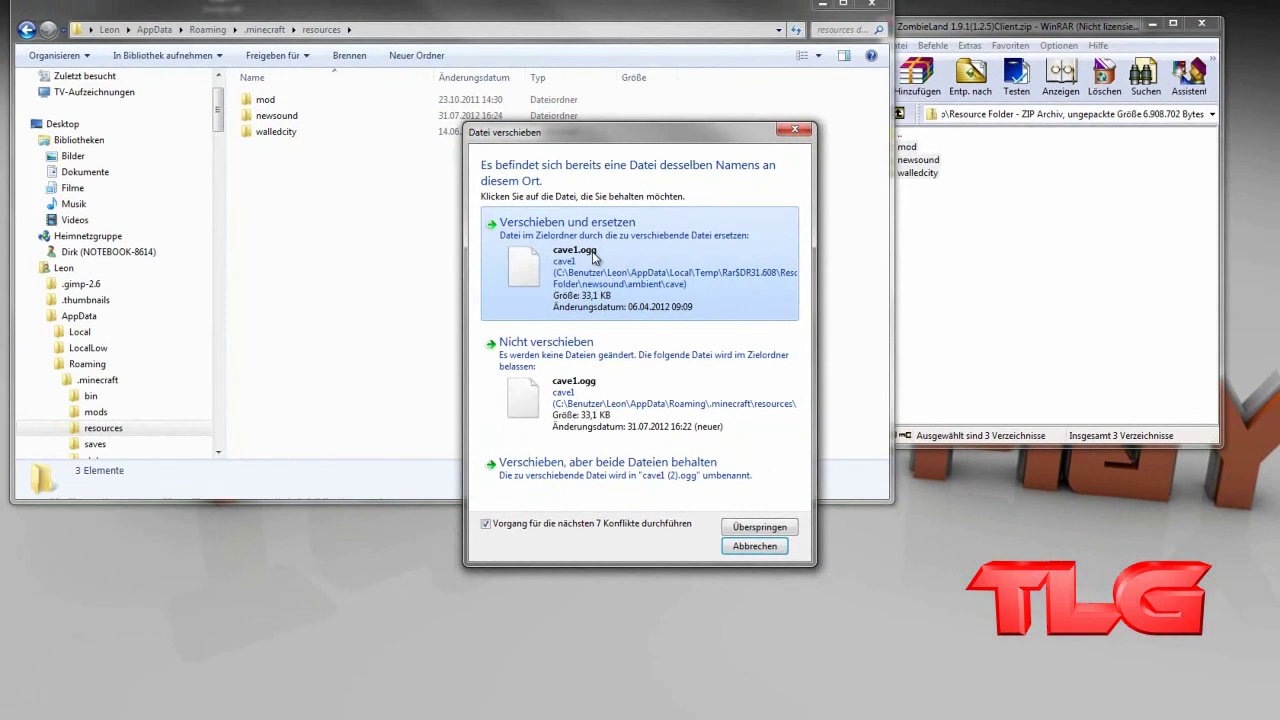
left_click(592, 251)
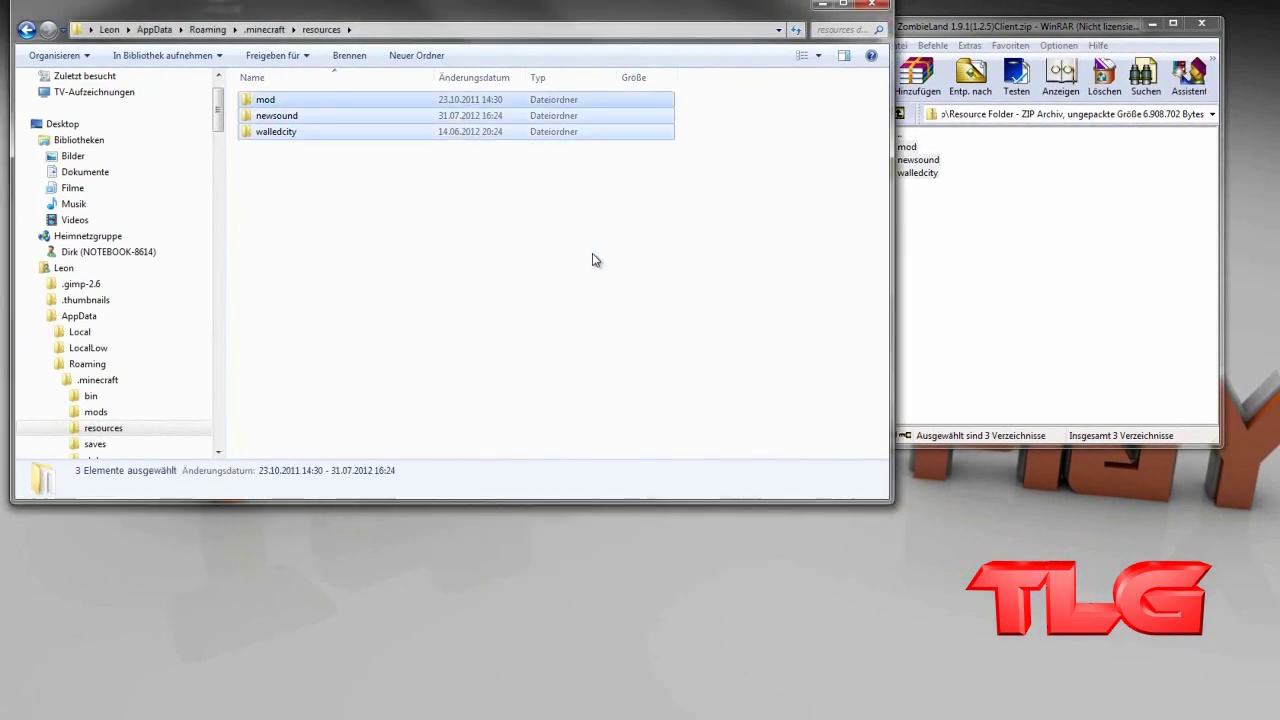
left_click(592, 260)
- Return the ZombieLand archive to its top level, and close the archive and the resources folder window
left_click_drag(1006, 30, 1038, 30)
left_click(933, 113)
left_click(1237, 23)
left_click(878, 8)
- Log in through the Minecraft Launcher with the remembered account to start the modded game
left_click_drag(1100, 145, 1020, 15)
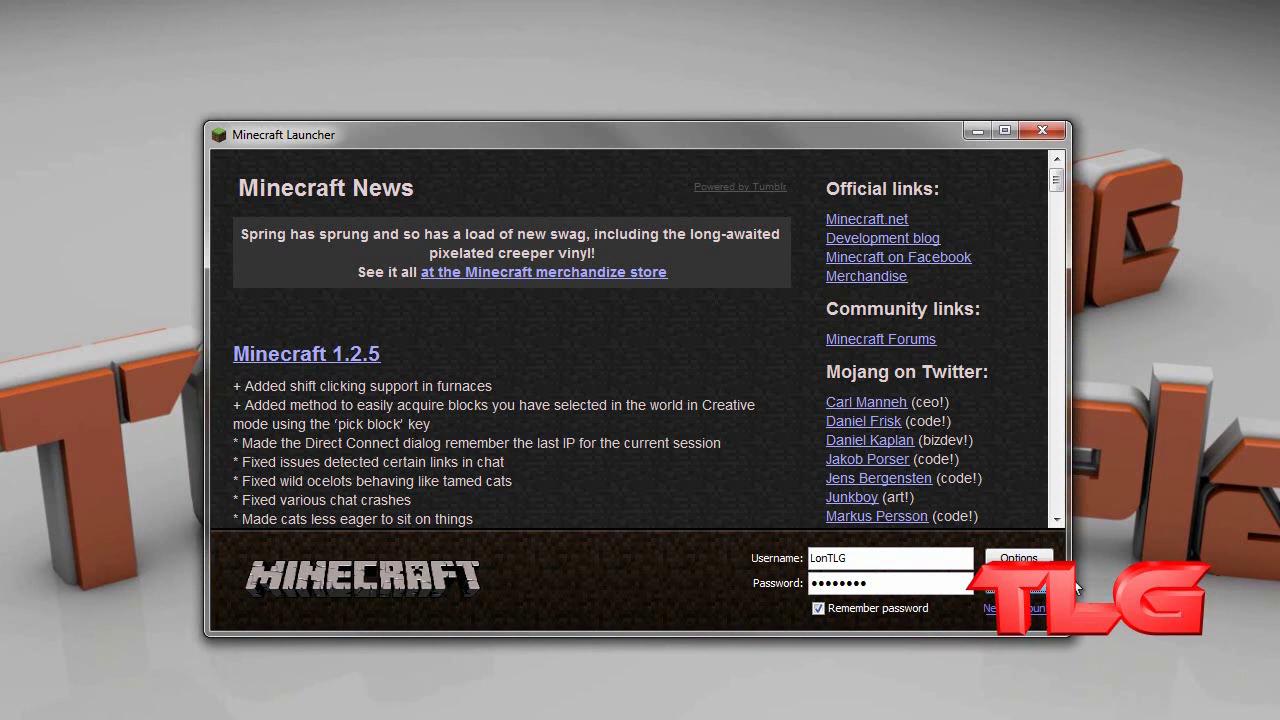
left_click(1040, 592)
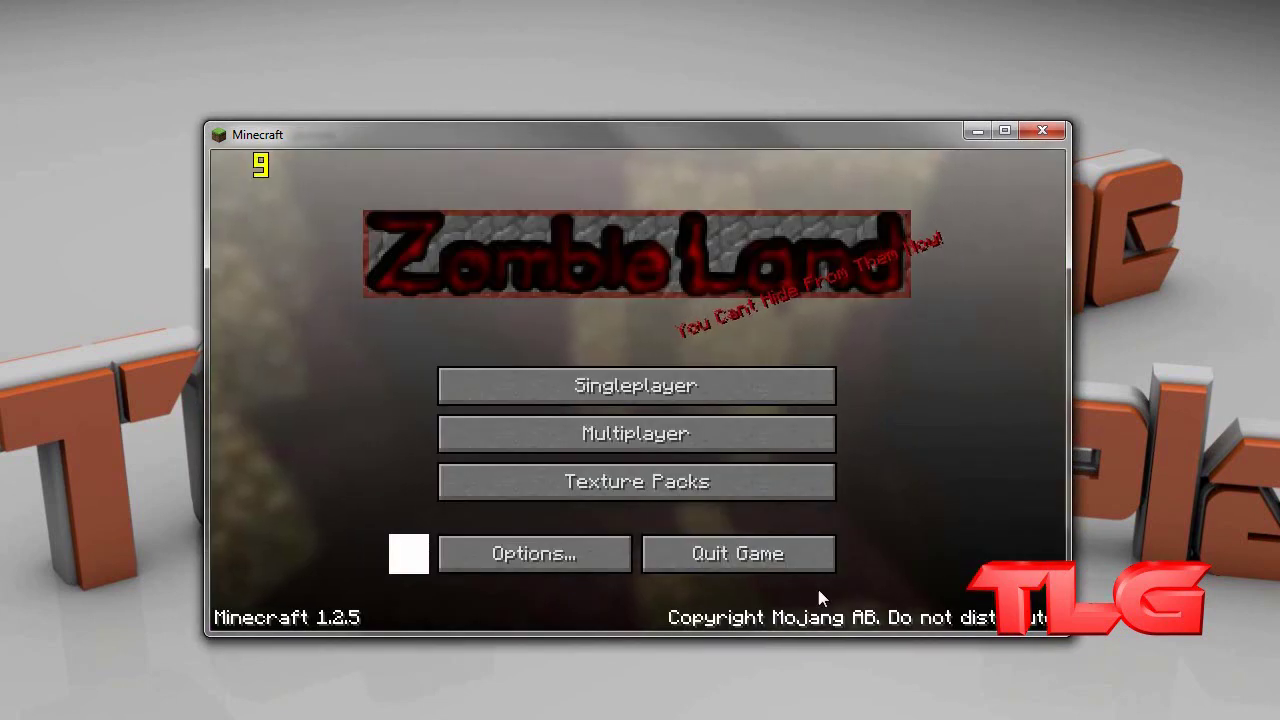
mouse_move(542, 121)
left_mouse_down()
mouse_move(540, 81)
mouse_move(547, 118)
left_mouse_up()
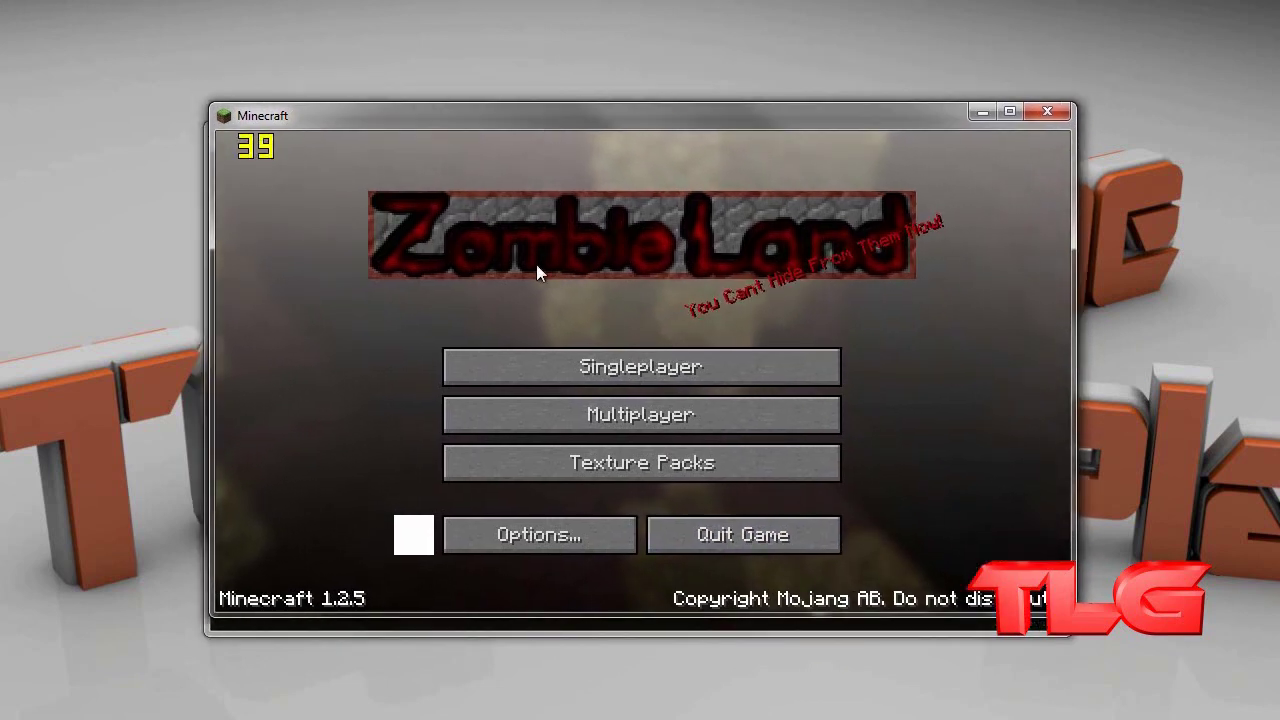
- Set the game language to Deutsch (Deutschland) and return to the main menu
left_click(418, 533)
left_click(619, 477)
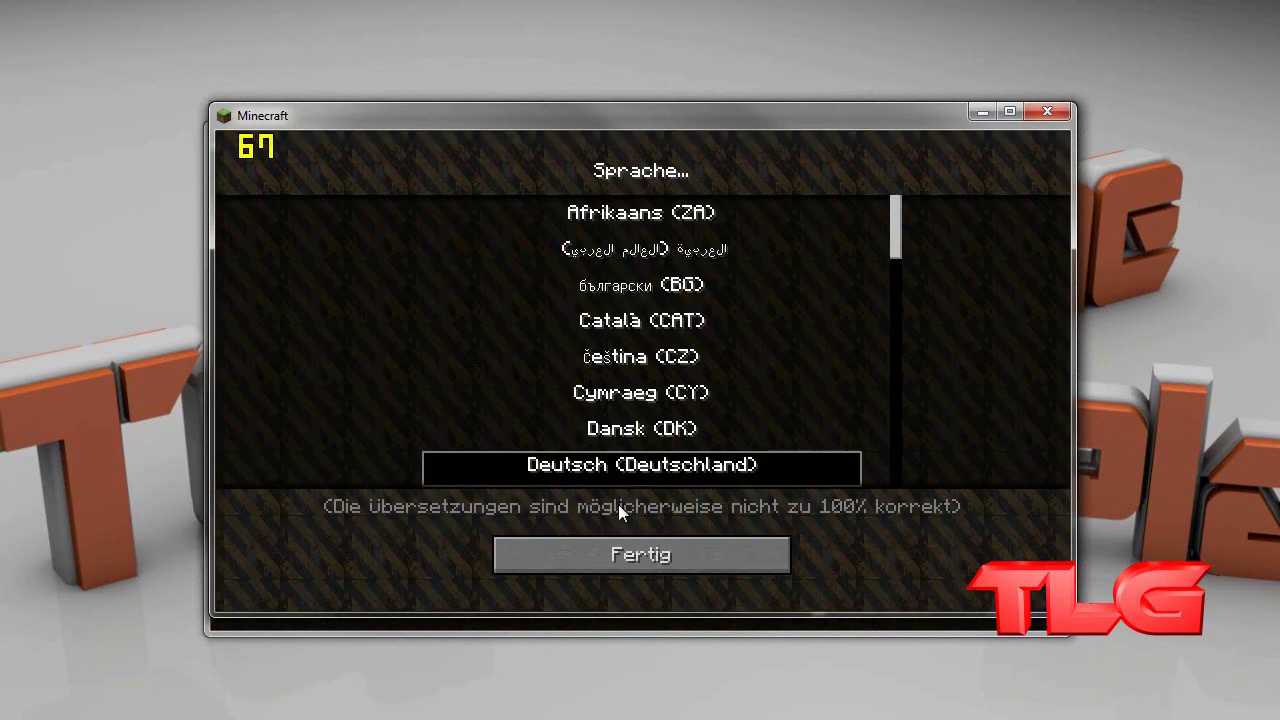
left_click(612, 545)
left_click_drag(616, 122, 610, 139)
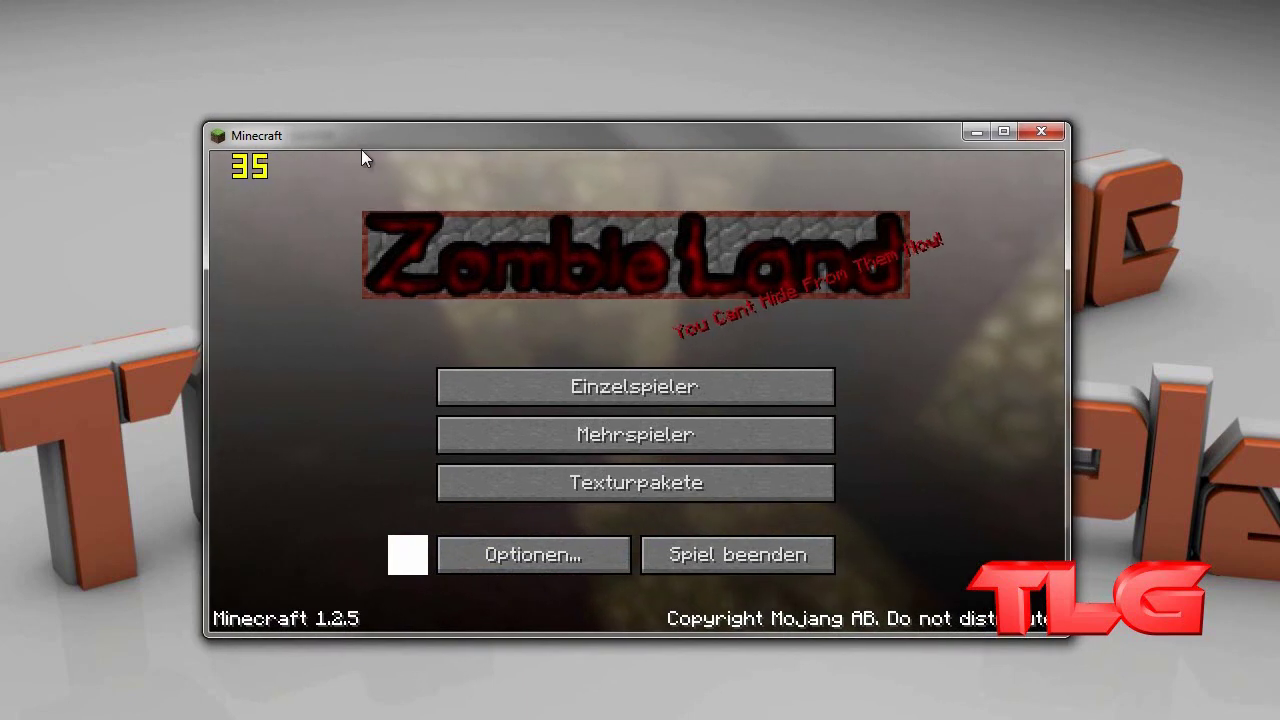
- Close the Minecraft game and the launcher to return to the desktop
left_click(1025, 140)
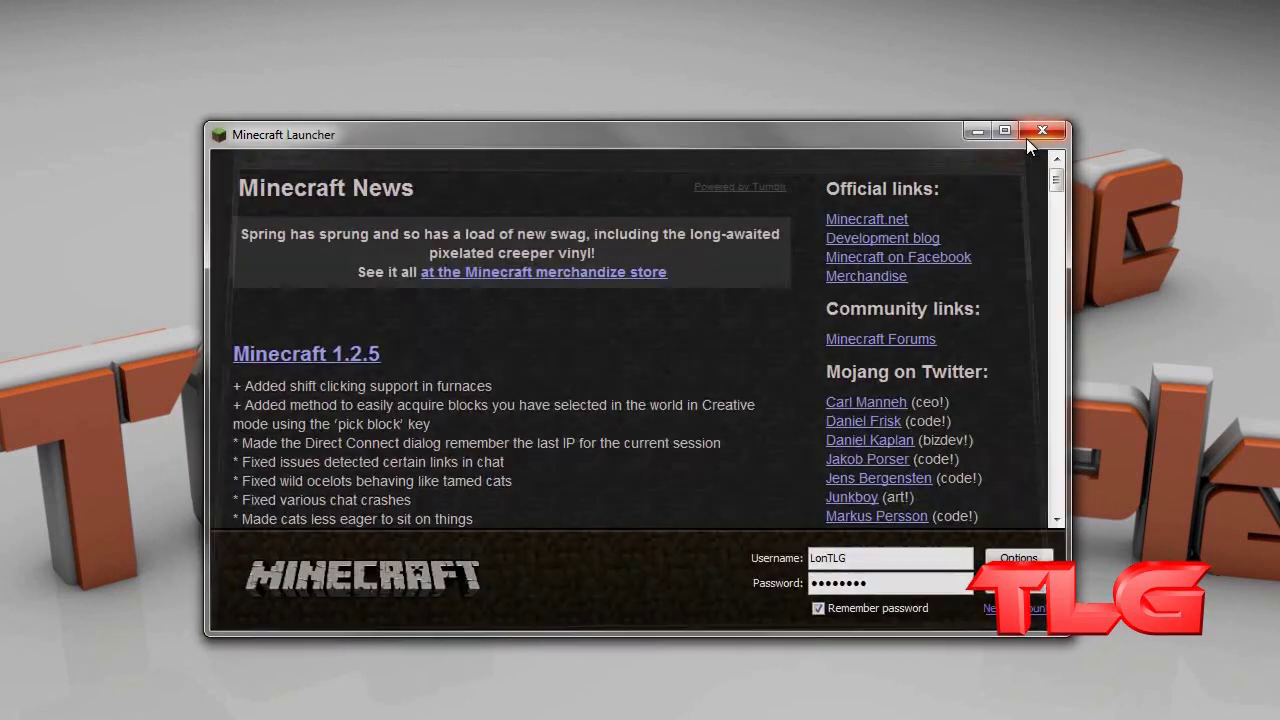
left_click(1040, 142)
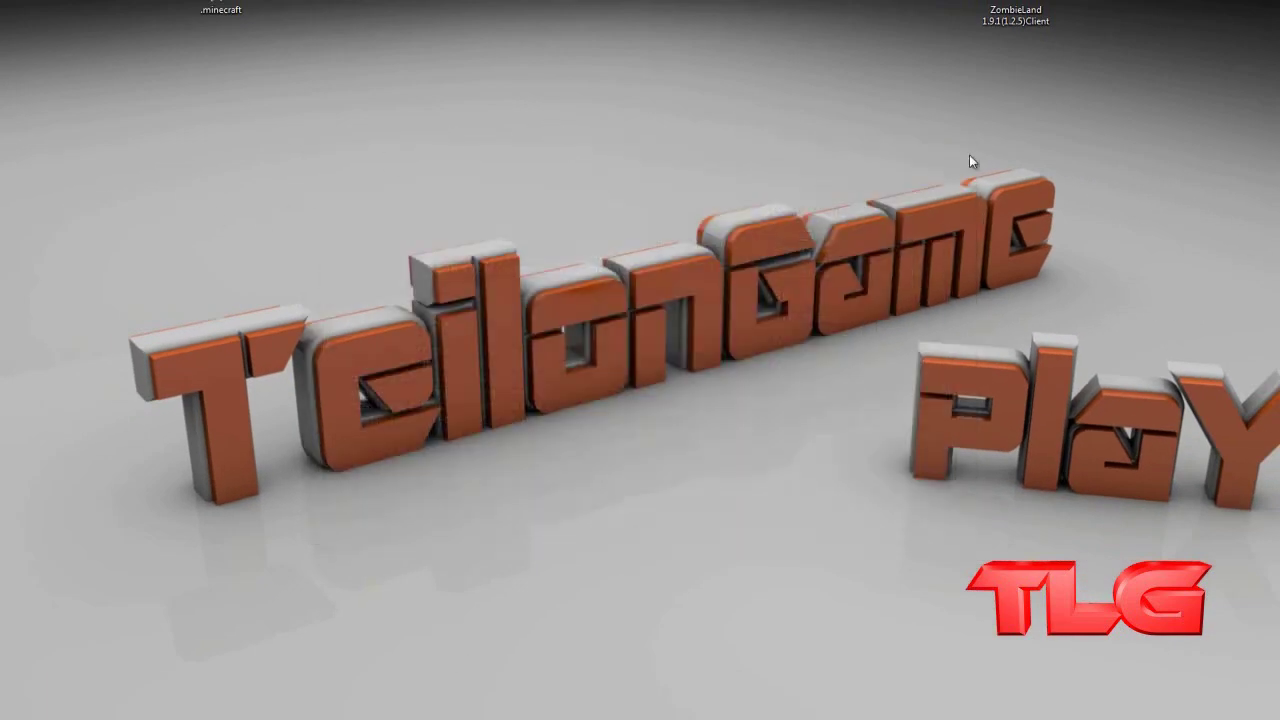
left_click_drag(1104, 134, 129, 498)
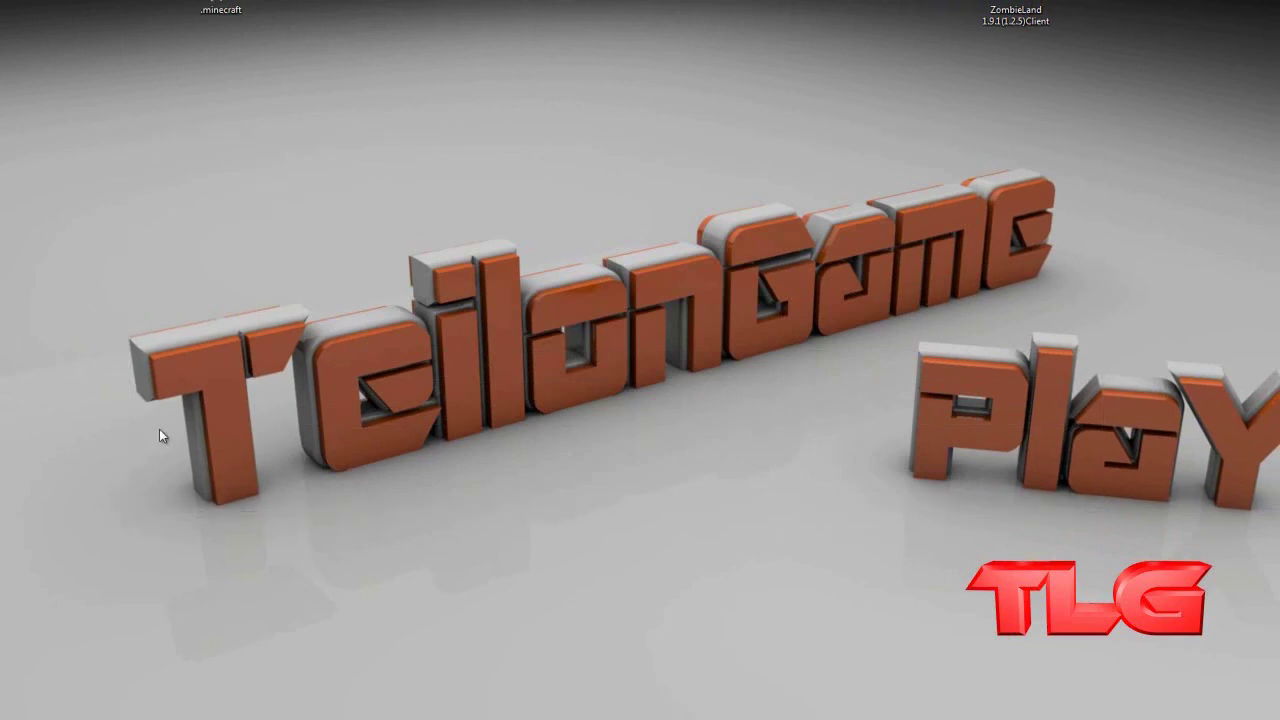